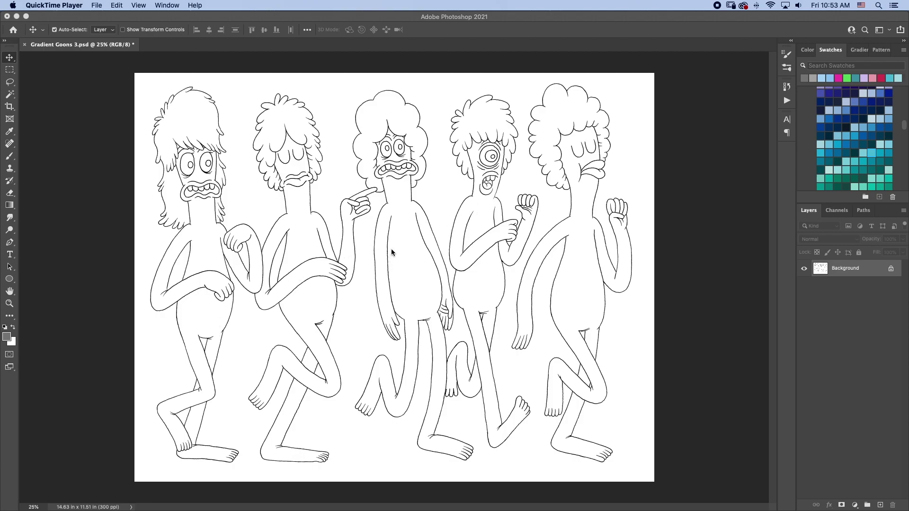
# Duplicate the Background layer and select the white area surrounding the characters on the copy with the Magic Wand.
pyautogui.click(841, 278)
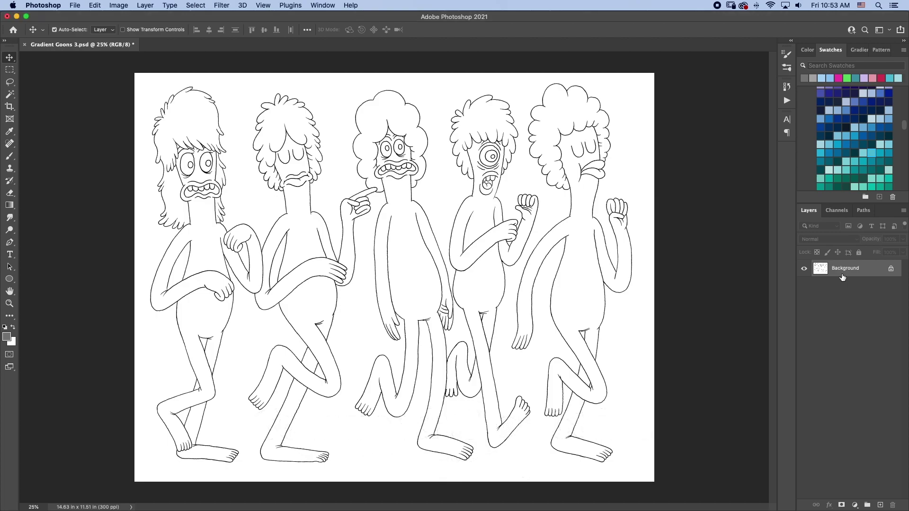
pyautogui.press('super+j')
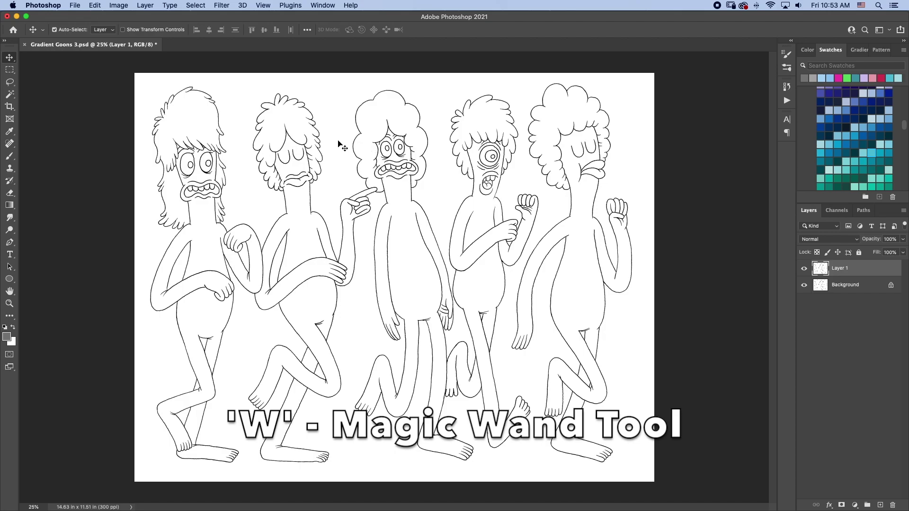
pyautogui.press('w')
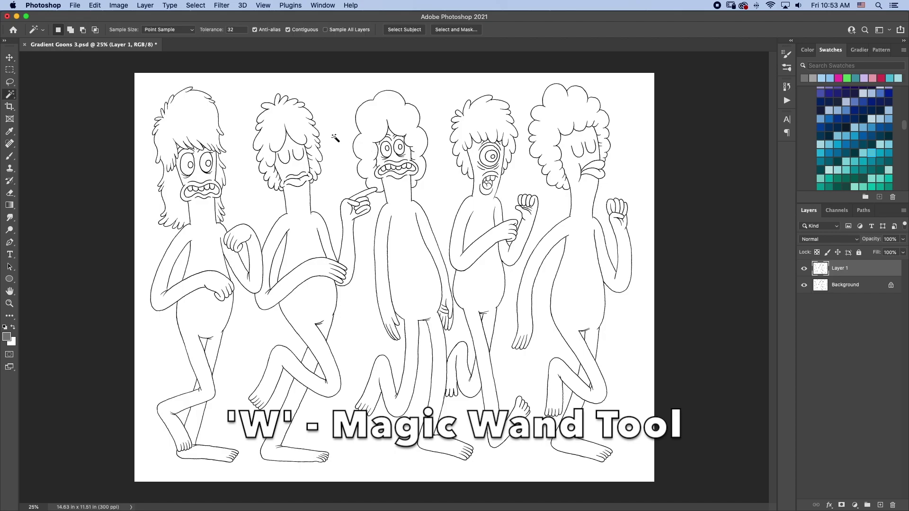
pyautogui.click(334, 135)
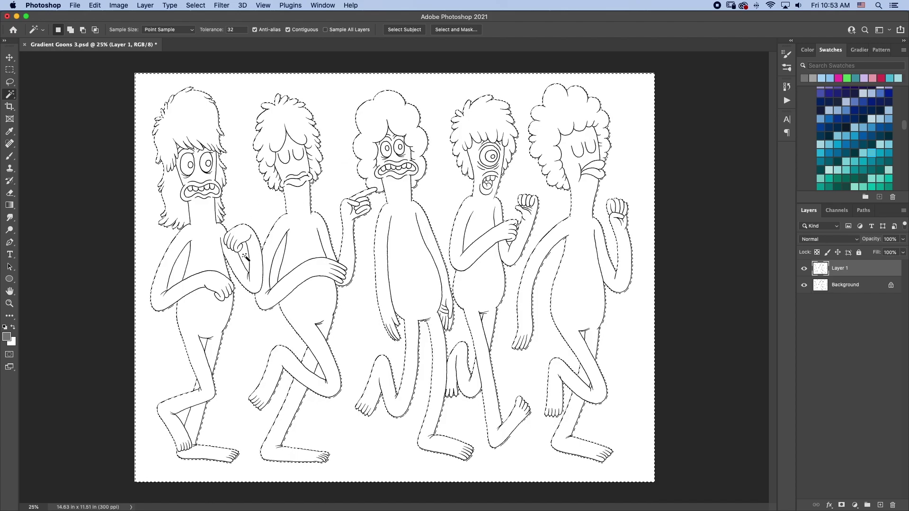
pyautogui.press('shift')
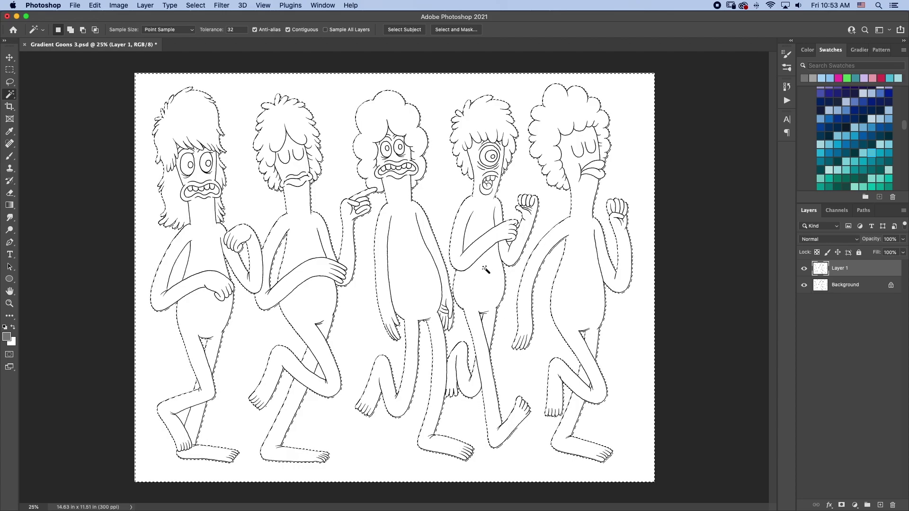
# Add the enclosed background gaps between the characters' arms, hands and legs to the Magic Wand selection.
pyautogui.press('z')
pyautogui.moveTo(498, 246); pyautogui.dragTo(539, 244)
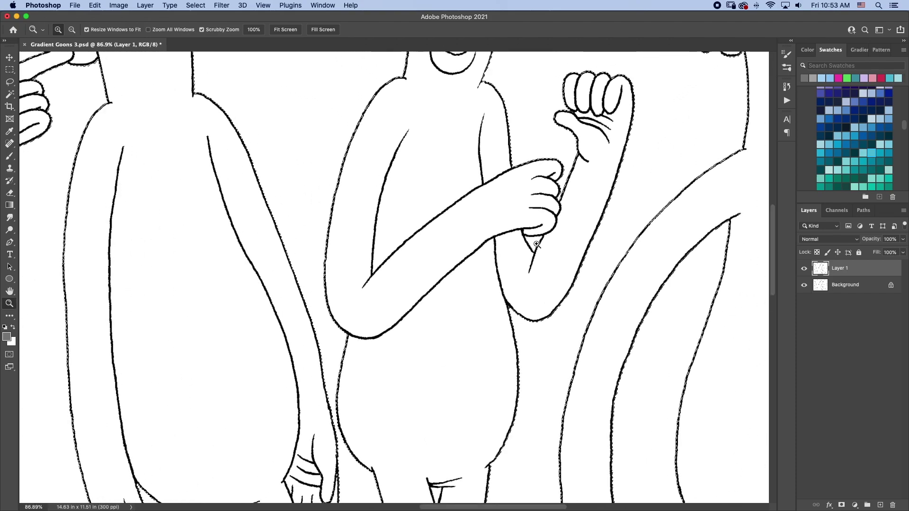
pyautogui.press('w')
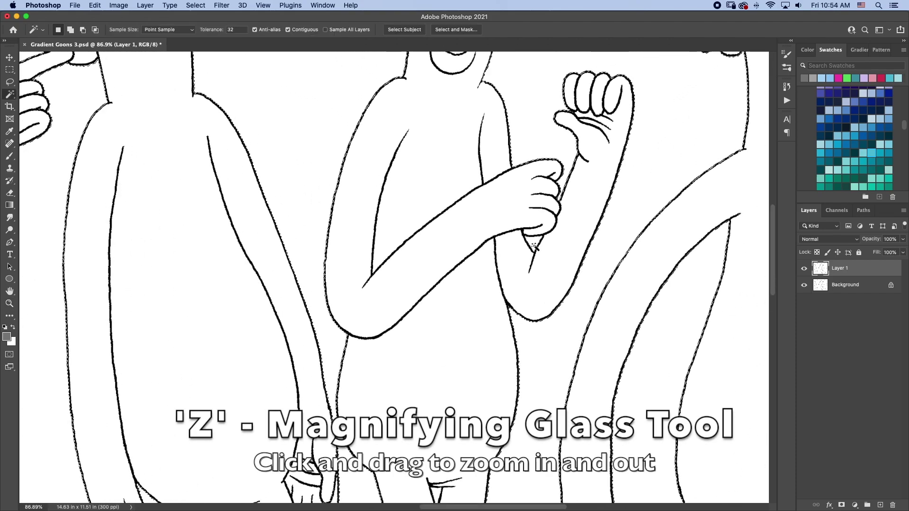
pyautogui.press('shift')
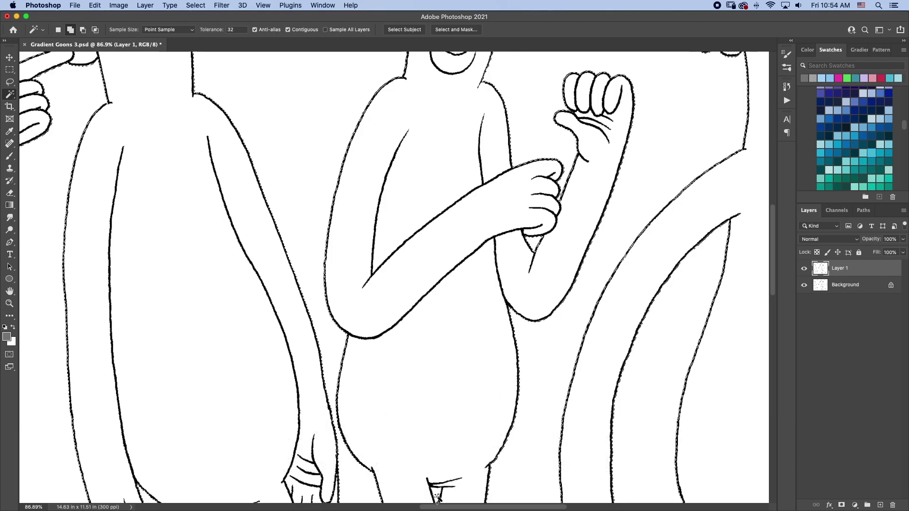
pyautogui.press('super+d')
pyautogui.scroll(10, 267, 261)
pyautogui.hscroll(10, 492, 261)
pyautogui.click(345, 313)
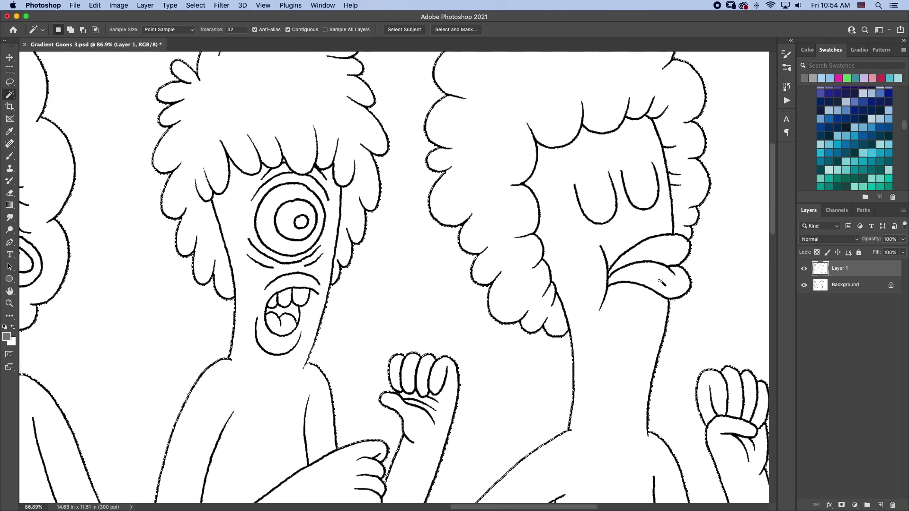
pyautogui.scroll(-10, 515, 349)
pyautogui.hscroll(8, 516, 349)
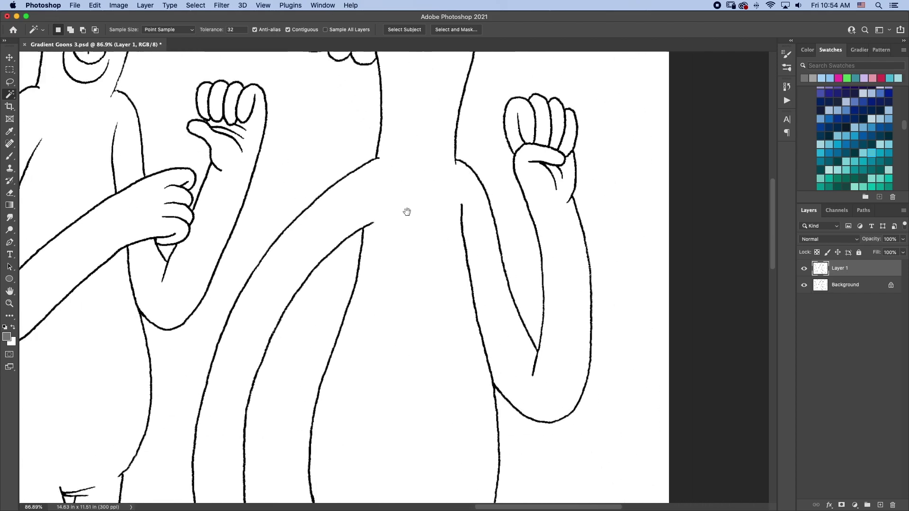
pyautogui.scroll(-10, 407, 212)
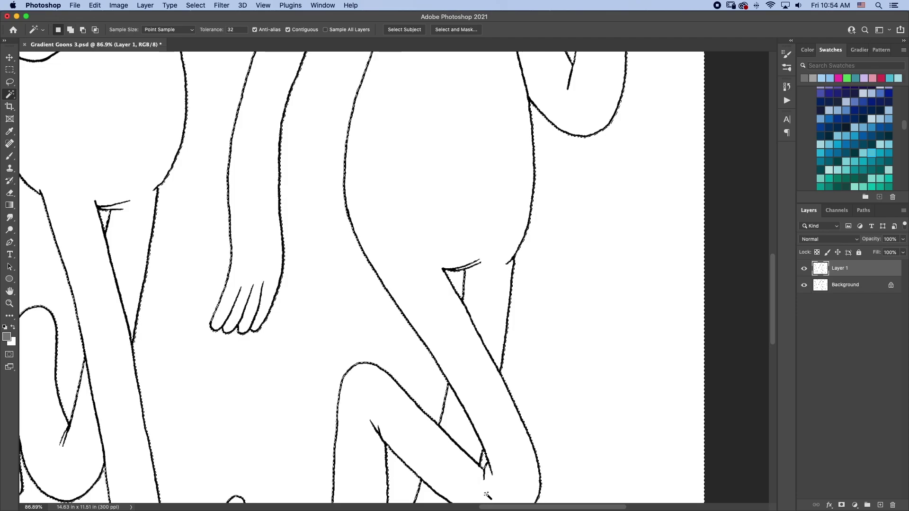
pyautogui.press('super+0')
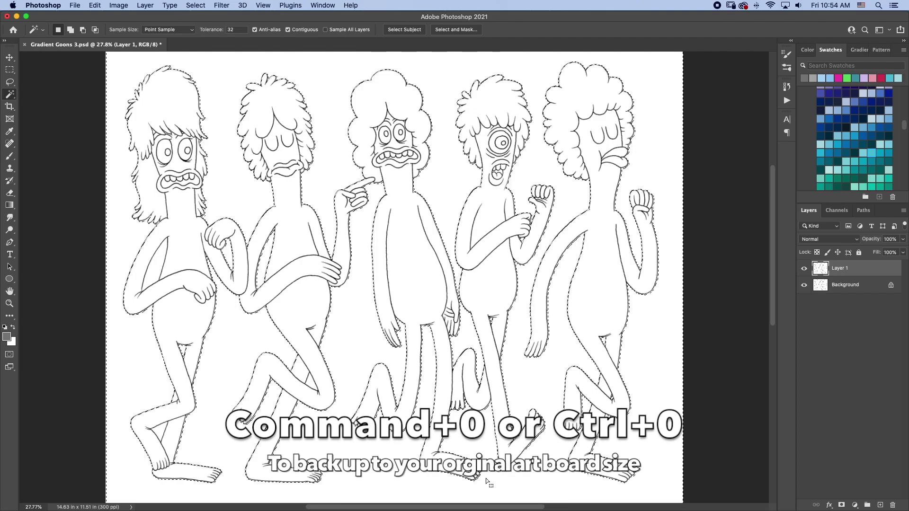
pyautogui.press('shift')
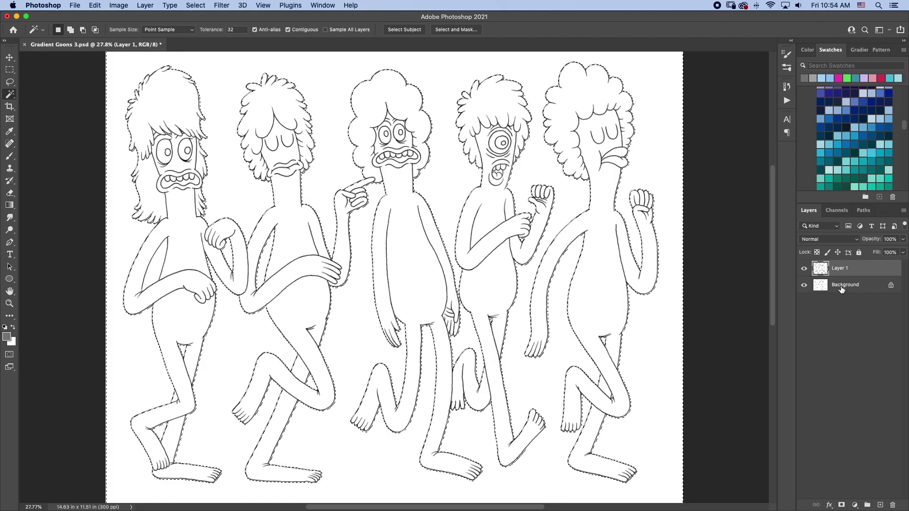
# Remove the selected white background from Layer 1 with the Background layer hidden, and clear the selection.
pyautogui.click(805, 285)
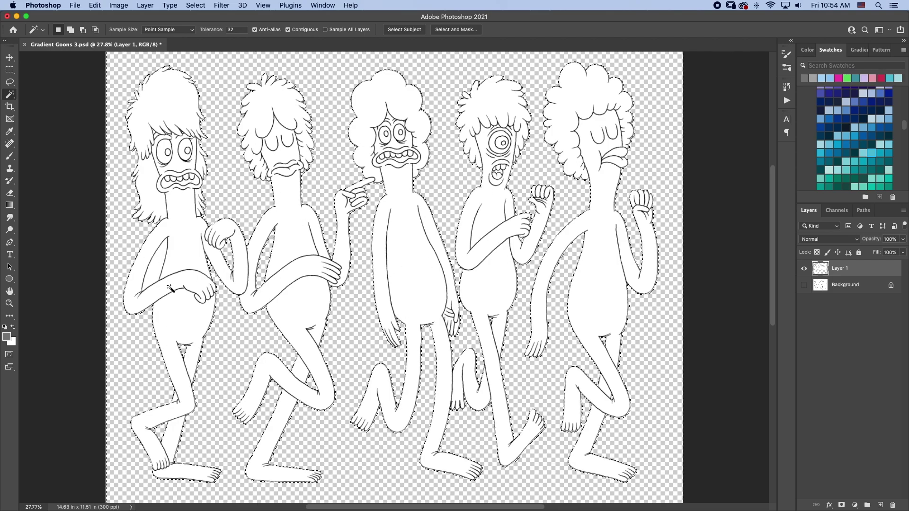
pyautogui.click(154, 271)
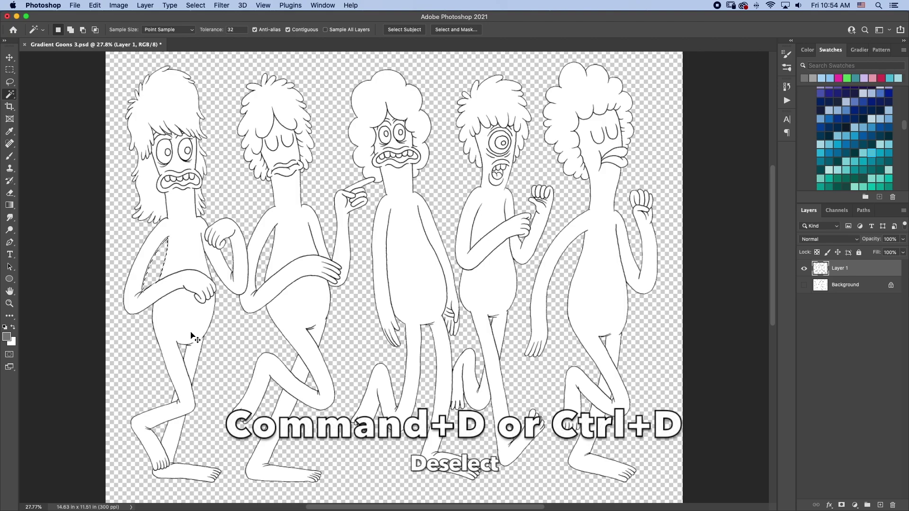
pyautogui.press('super+d')
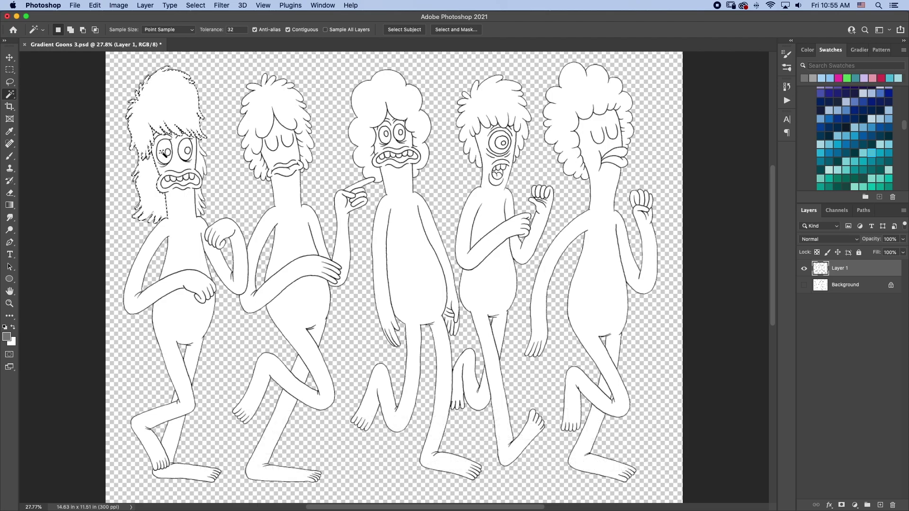
# Select every section of the long-haired character's hair, including the strands beside the neck, with the Magic Wand.
pyautogui.press('shift')
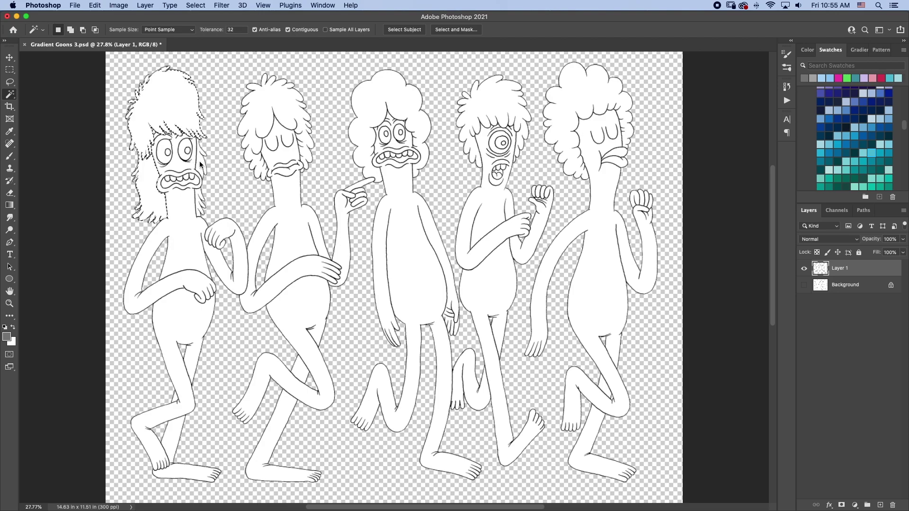
pyautogui.keyDown('shift'); pyautogui.click(207, 202); pyautogui.keyUp('shift')
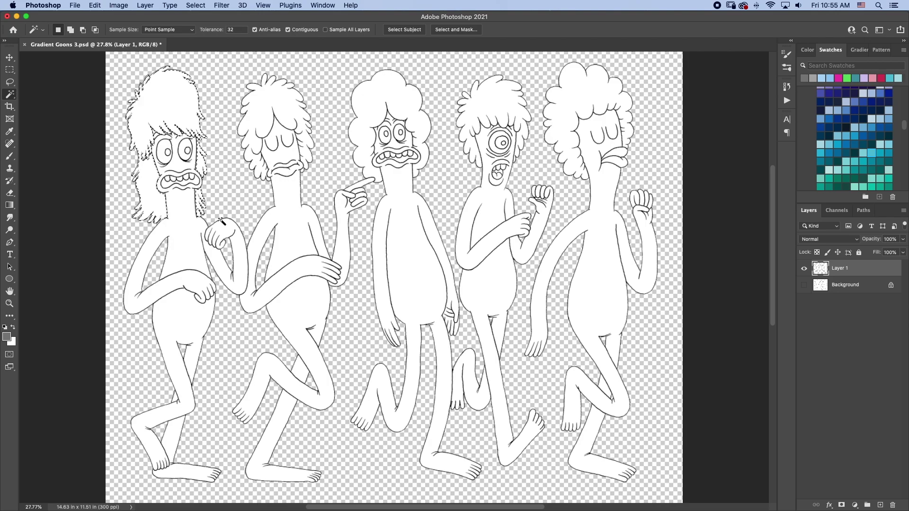
# Fill the selected hair with a blue-to-green gradient from the Blues presets, green at the crown and blue at the ends, and deselect.
pyautogui.click(10, 209)
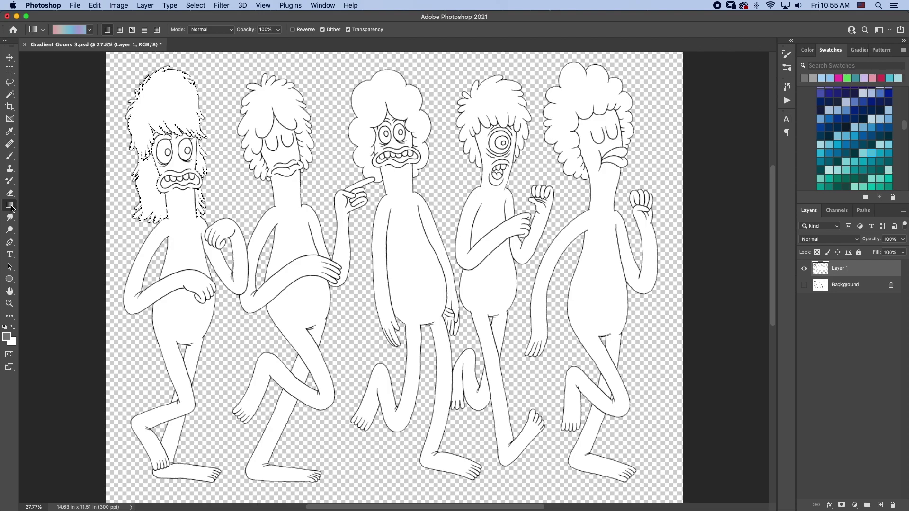
pyautogui.click(90, 31)
pyautogui.moveTo(152, 183); pyautogui.dragTo(153, 62)
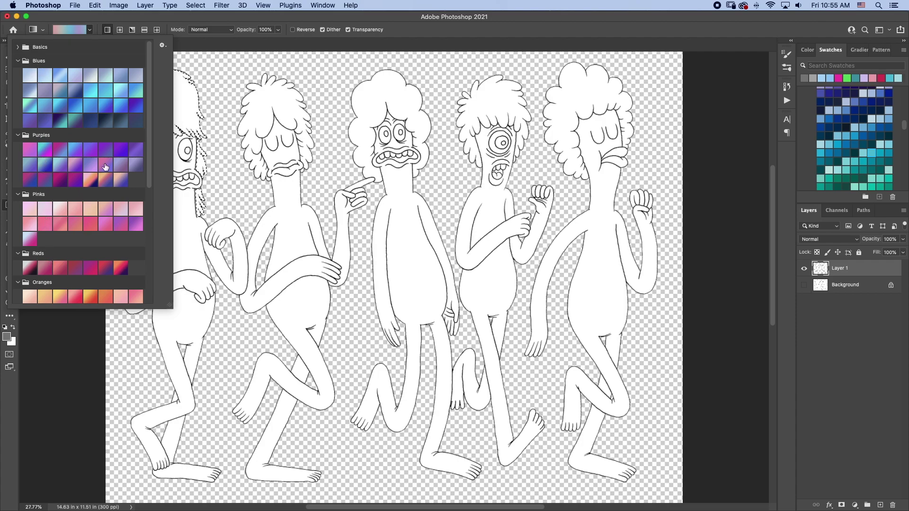
pyautogui.moveTo(151, 76); pyautogui.dragTo(158, 211)
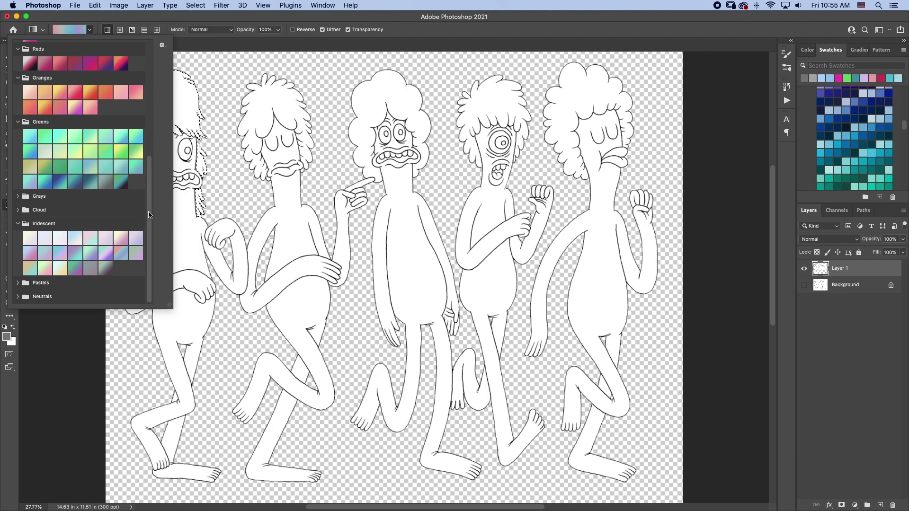
pyautogui.moveTo(151, 228); pyautogui.dragTo(143, 108)
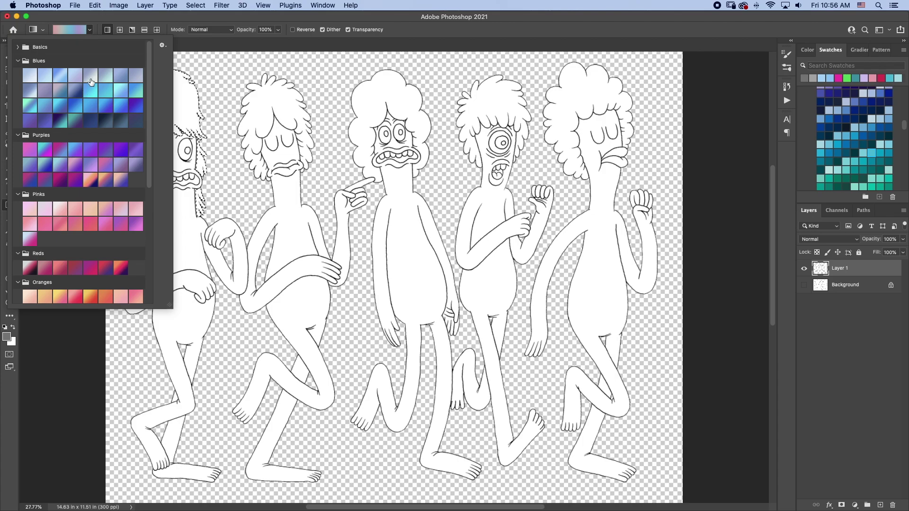
pyautogui.click(136, 92)
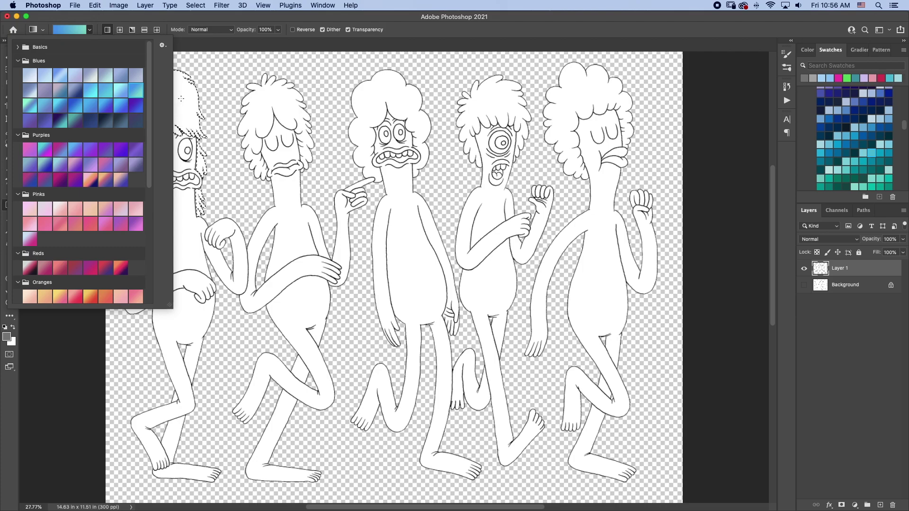
pyautogui.click(182, 100)
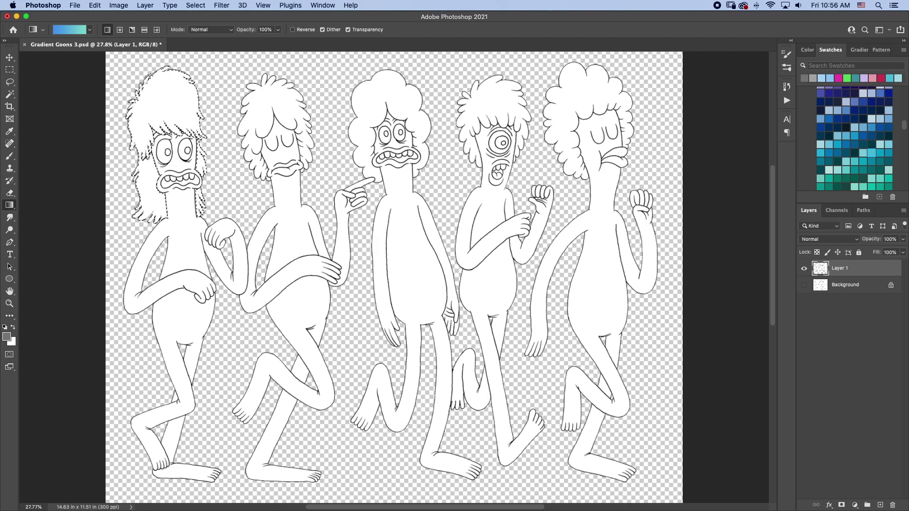
pyautogui.moveTo(178, 196); pyautogui.dragTo(183, 220)
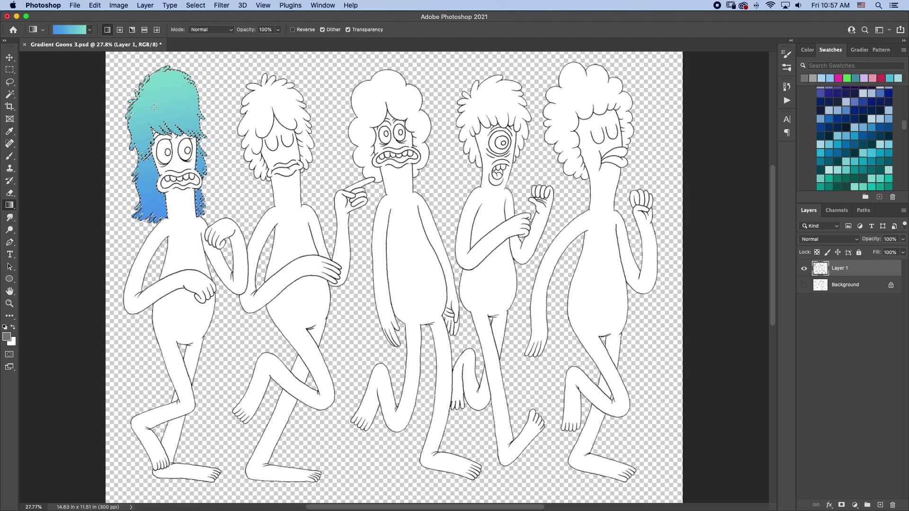
pyautogui.press('super+d')
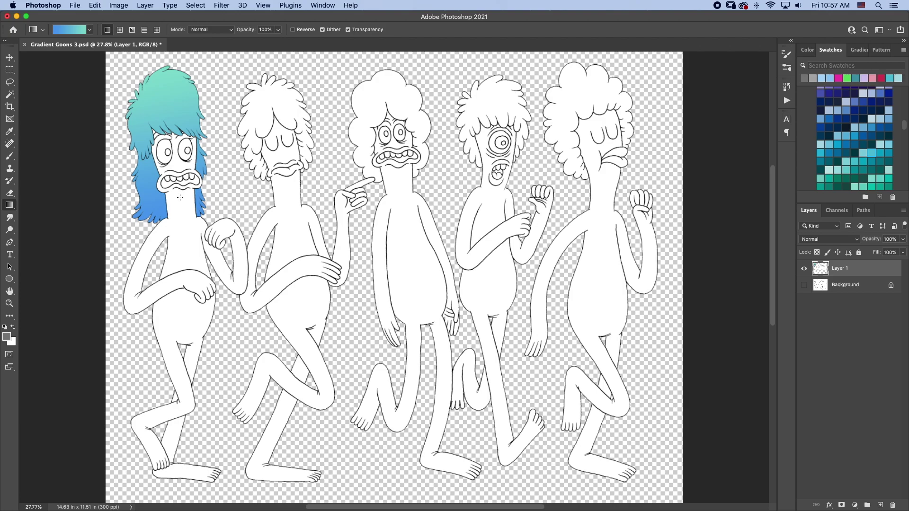
# Select the same character's face, neck, arms, torso, legs and feet with the Magic Wand, including the small skin gaps under the fringe.
pyautogui.press('w')
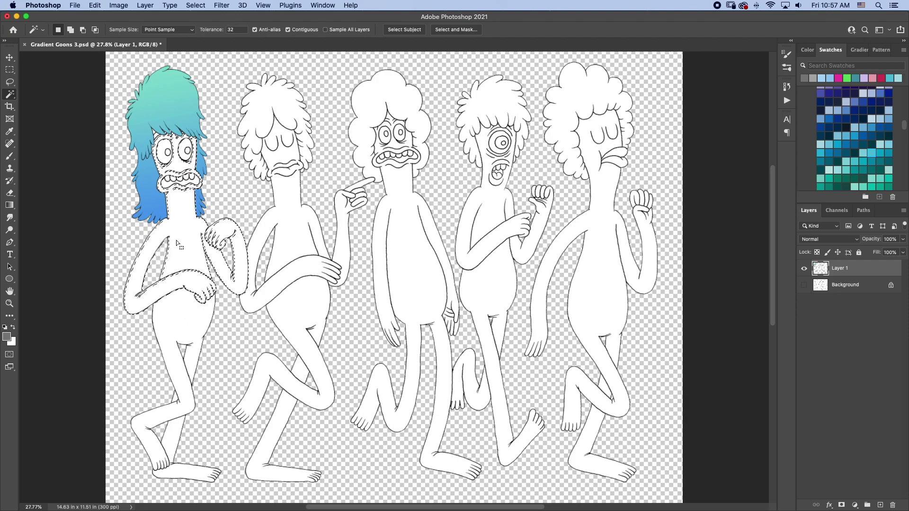
pyautogui.press('shift')
pyautogui.keyDown('shift'); pyautogui.click(188, 316); pyautogui.keyUp('shift')
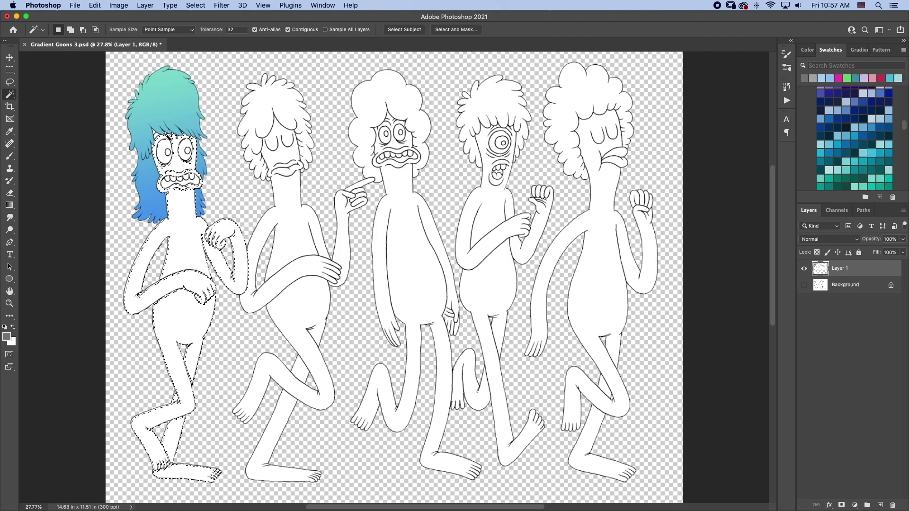
pyautogui.press('z')
pyautogui.moveTo(156, 130); pyautogui.dragTo(168, 181)
pyautogui.press('w')
pyautogui.press('shift')
pyautogui.keyDown('shift'); pyautogui.click(155, 179); pyautogui.keyUp('shift')
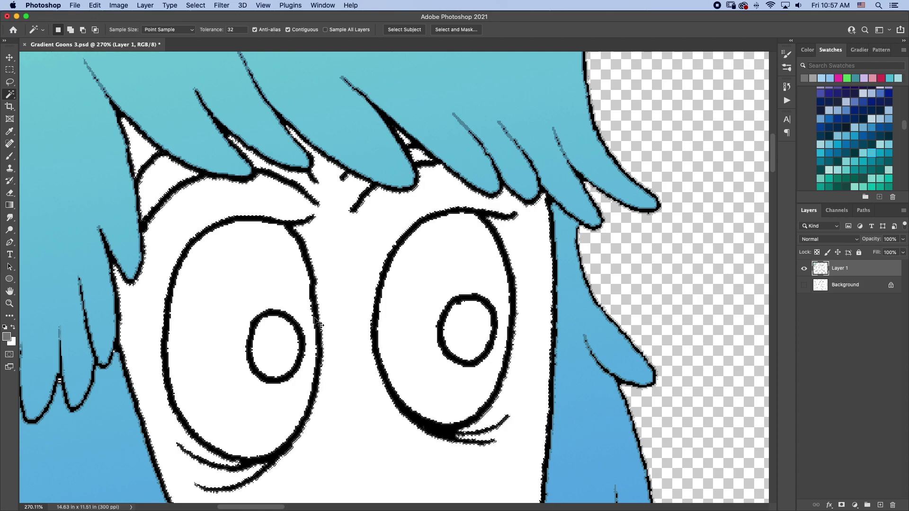
pyautogui.press('super+0')
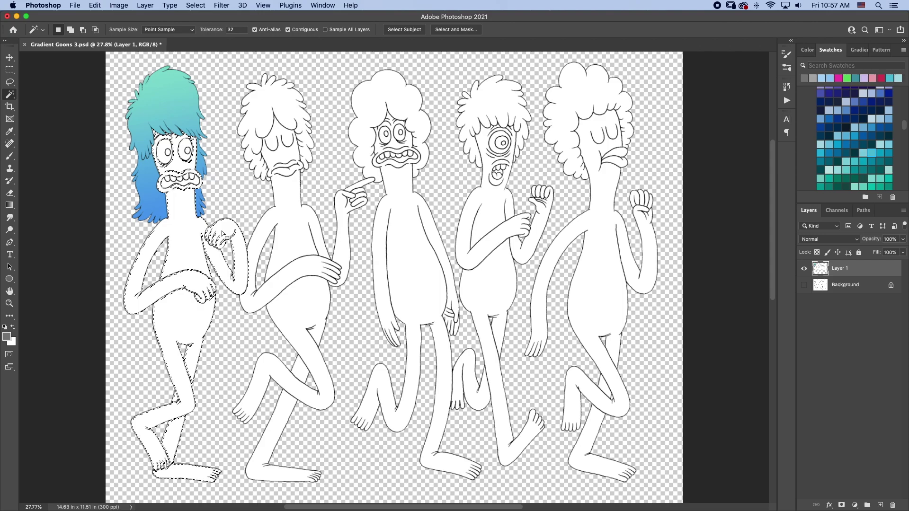
# Choose the magenta-to-coral gradient from the Pinks presets for the selected skin areas.
pyautogui.press('g')
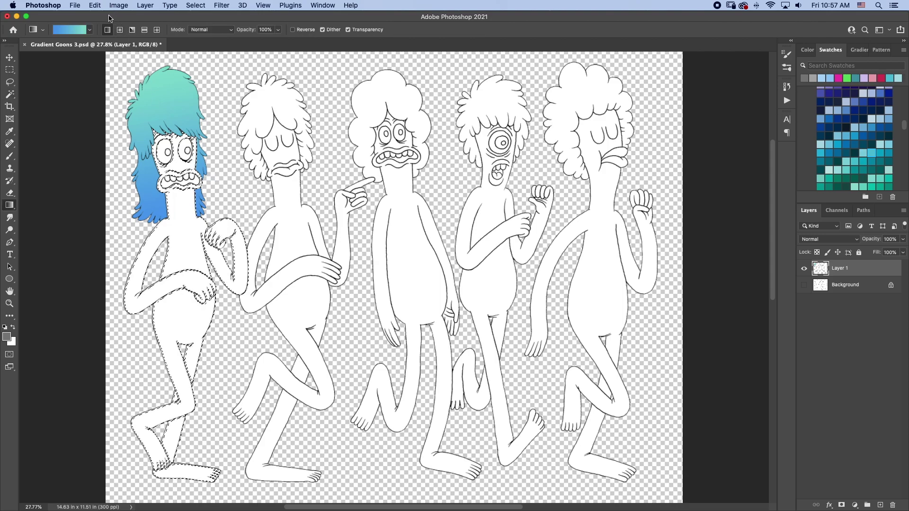
pyautogui.click(90, 31)
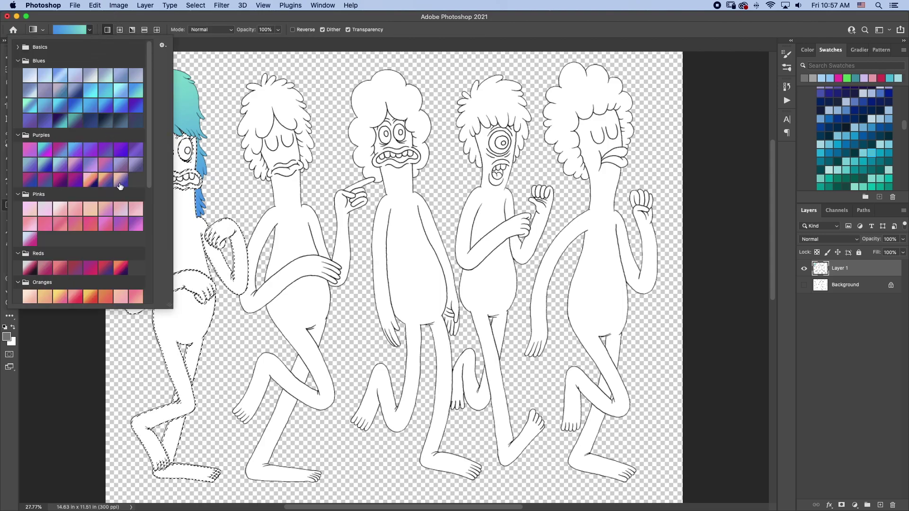
pyautogui.scroll(-3, 150, 115)
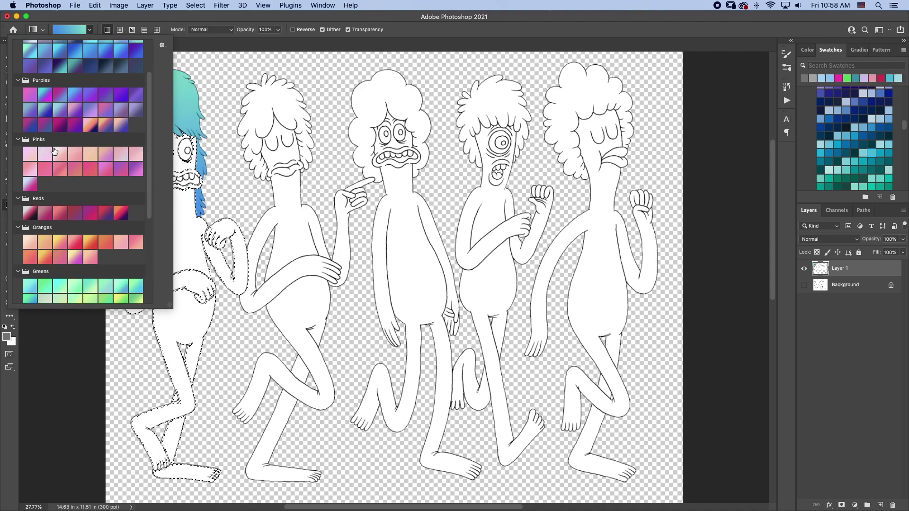
pyautogui.click(89, 171)
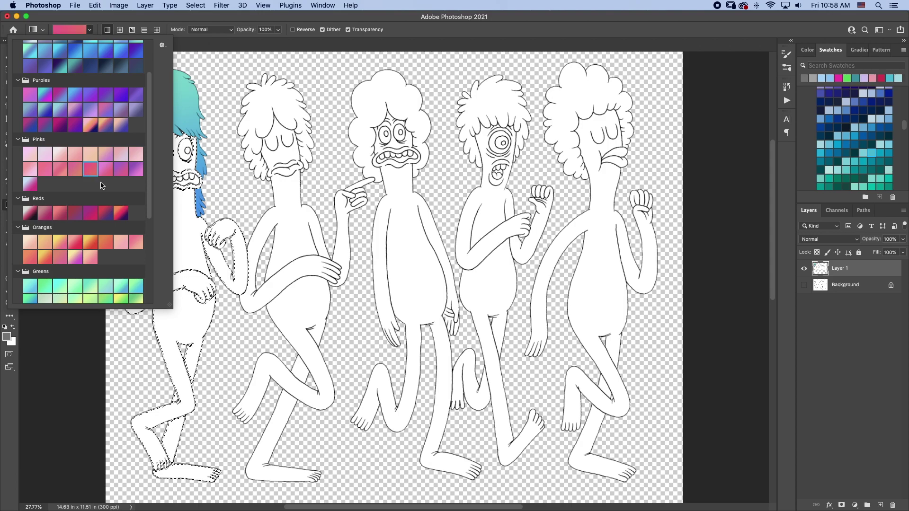
pyautogui.click(182, 226)
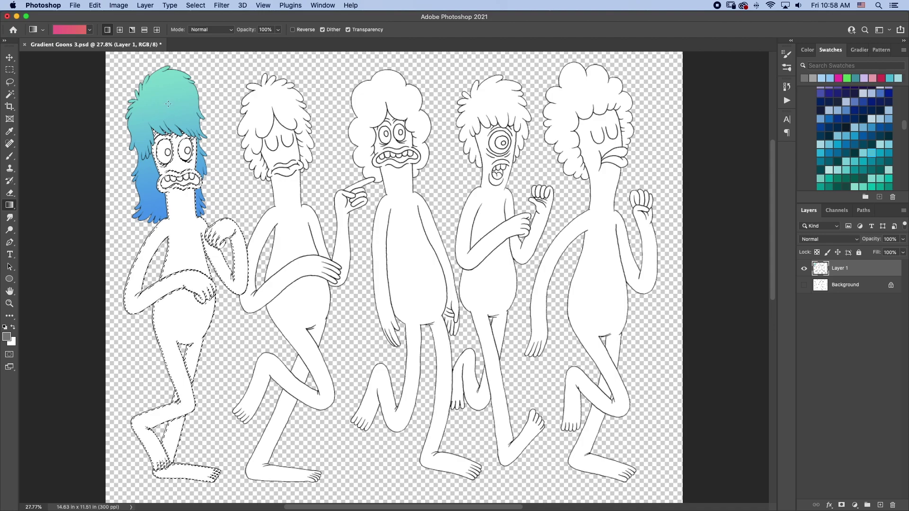
# Try the magenta-to-coral gradient on the selected skin with magenta at the head and coral at the feet, and undo the fill.
pyautogui.moveTo(164, 82); pyautogui.dragTo(165, 95)
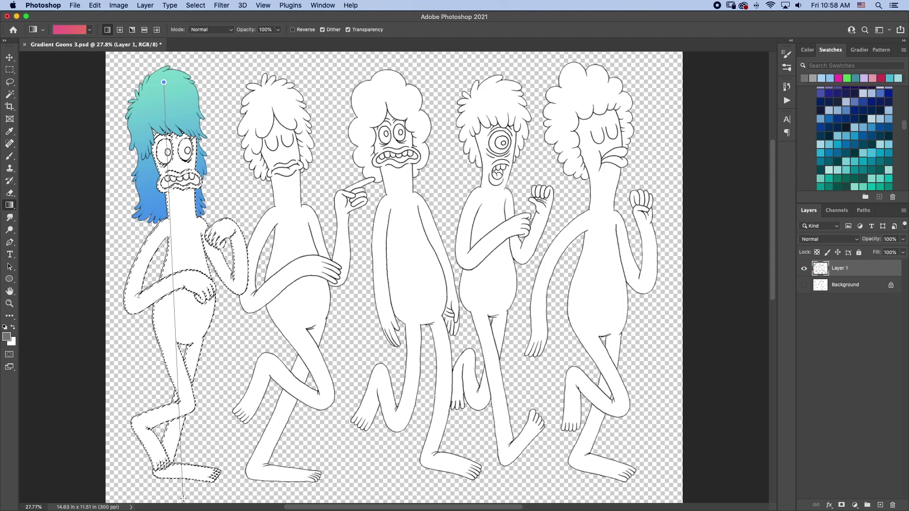
pyautogui.moveTo(183, 498); pyautogui.dragTo(183, 497)
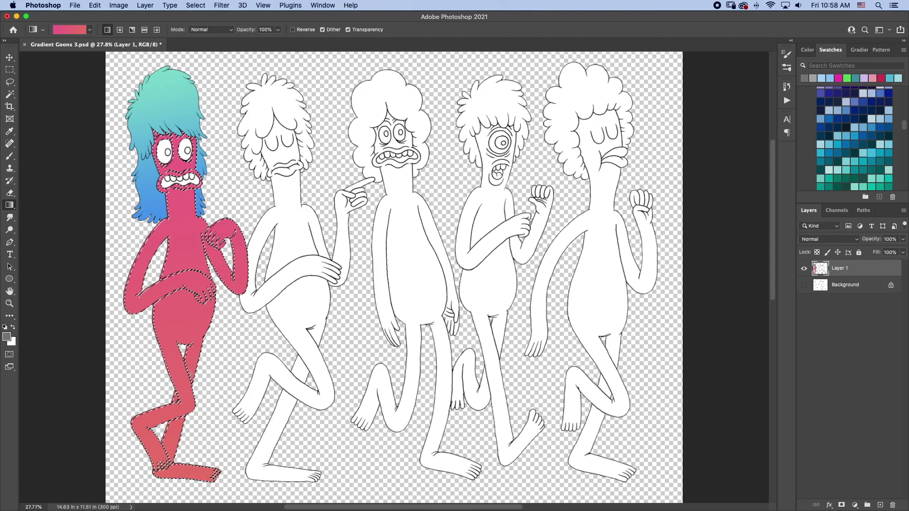
pyautogui.press('super+z')
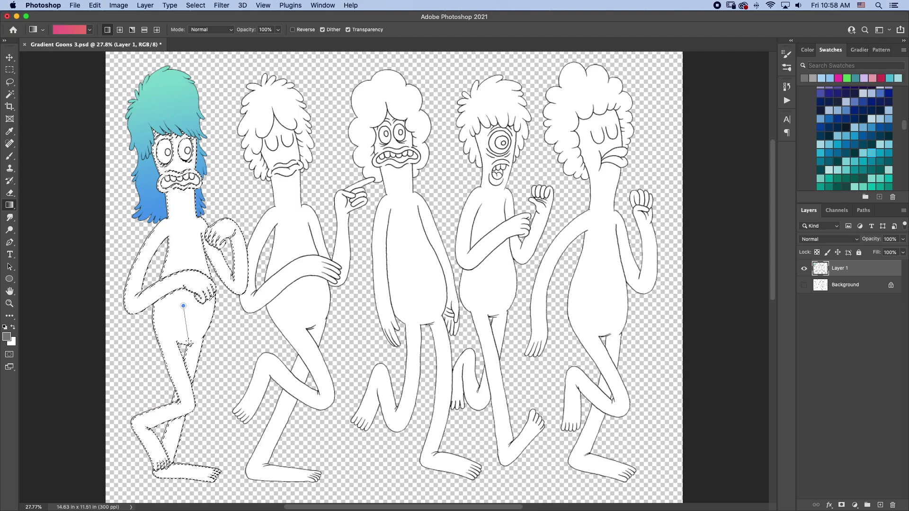
# Fill the selected skin with the same gradient reversed, coral at the head and magenta at the feet, and deselect.
pyautogui.moveTo(189, 342); pyautogui.dragTo(199, 365)
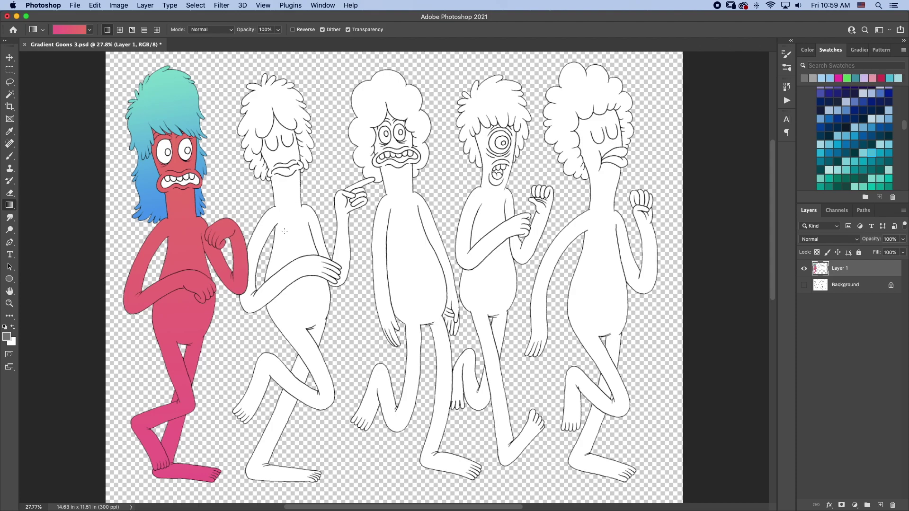
pyautogui.press('super+d')
# Select the second character's shaggy hair with the Magic Wand and check the small strands beside the neck.
pyautogui.press('w')
pyautogui.click(263, 108)
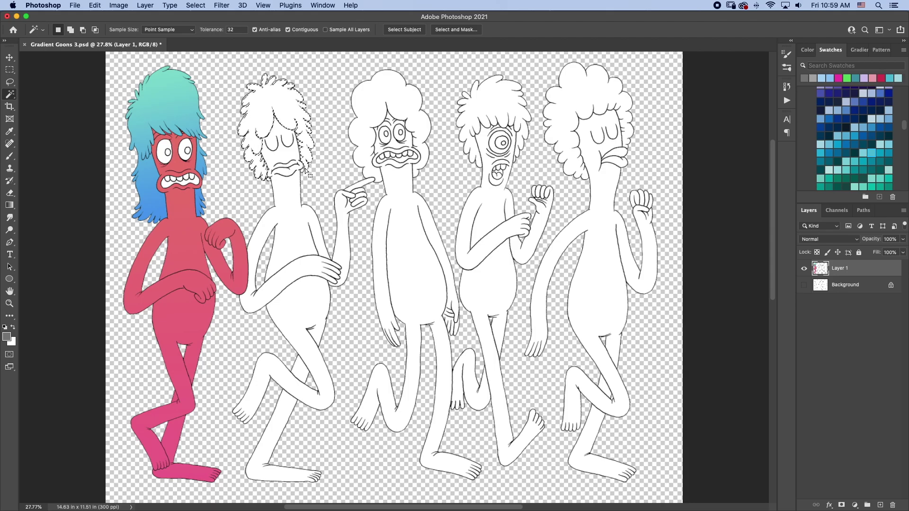
pyautogui.press('z')
pyautogui.moveTo(301, 166); pyautogui.dragTo(318, 188)
pyautogui.press('w')
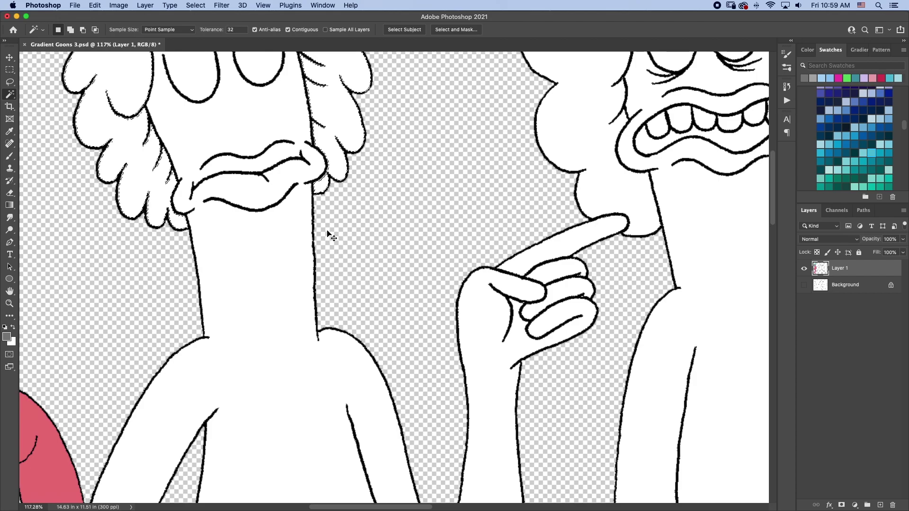
pyautogui.press('super+0')
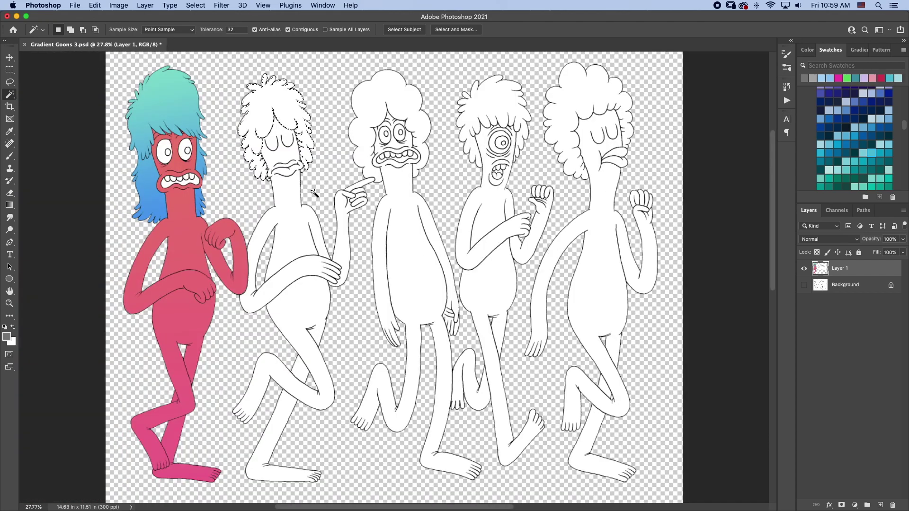
# Fill the selected hair with the yellow-to-red gradient from the Oranges presets, yellow at the crown and red at the ends, and deselect.
pyautogui.press('g')
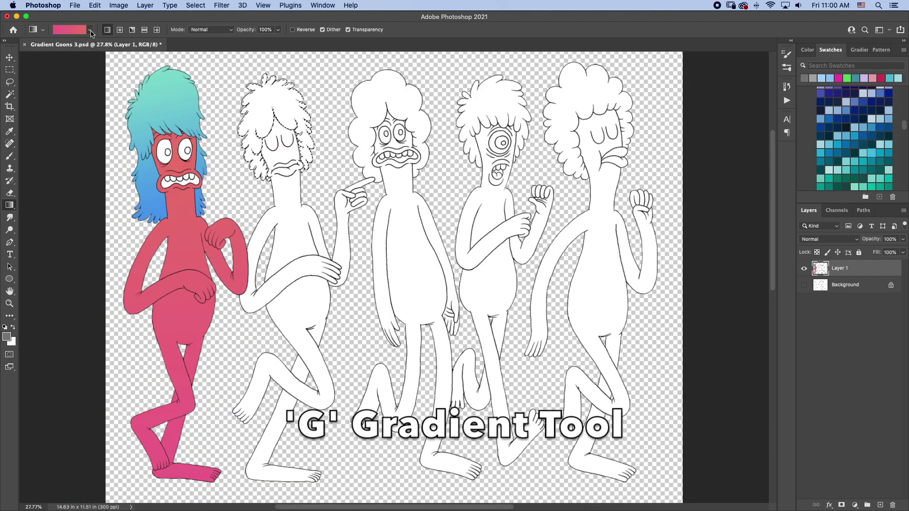
pyautogui.click(90, 30)
pyautogui.scroll(-1, 152, 124)
pyautogui.moveTo(151, 122); pyautogui.dragTo(149, 208)
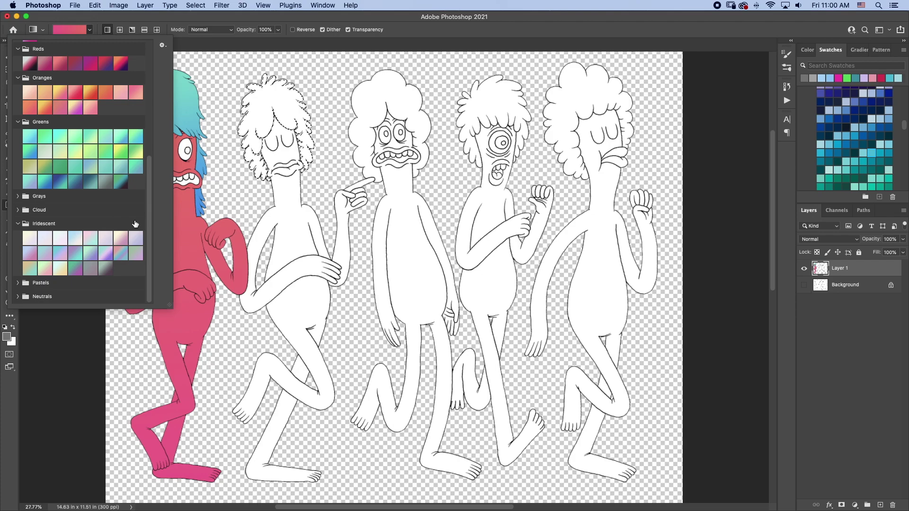
pyautogui.moveTo(149, 220); pyautogui.dragTo(154, 176)
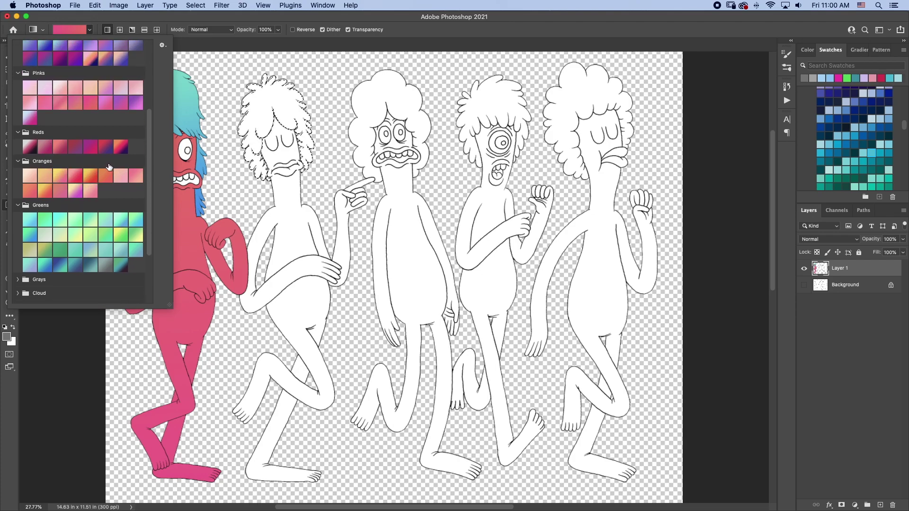
pyautogui.click(44, 192)
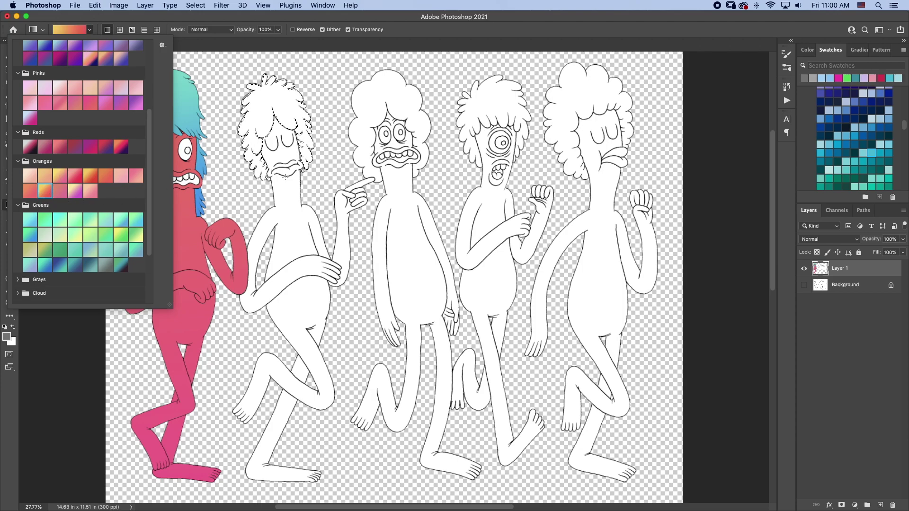
pyautogui.click(285, 178)
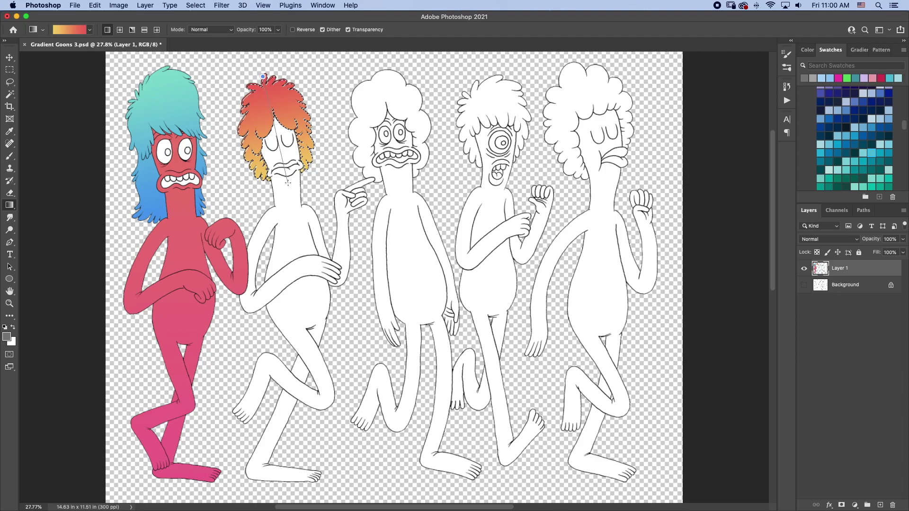
pyautogui.moveTo(288, 182); pyautogui.dragTo(288, 182)
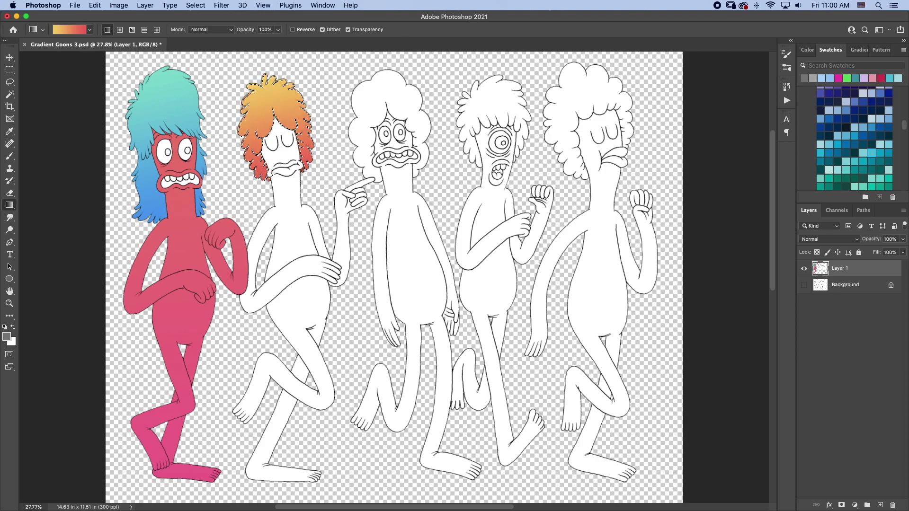
pyautogui.press('cmd+d')
# Select the second character's face, neck, arms, torso, legs and feet with the Magic Wand, including the fingers of the pointing hand.
pyautogui.press('w')
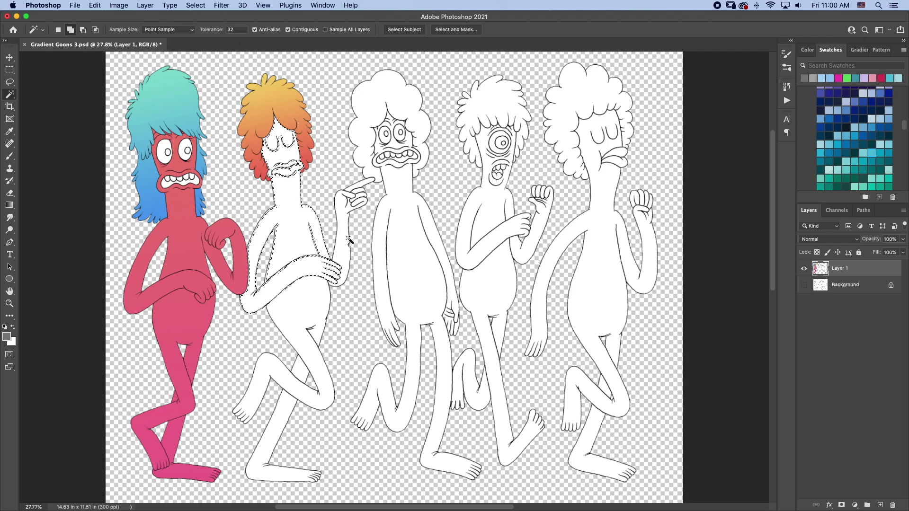
pyautogui.keyDown('shift'); pyautogui.click(364, 185); pyautogui.keyUp('shift')
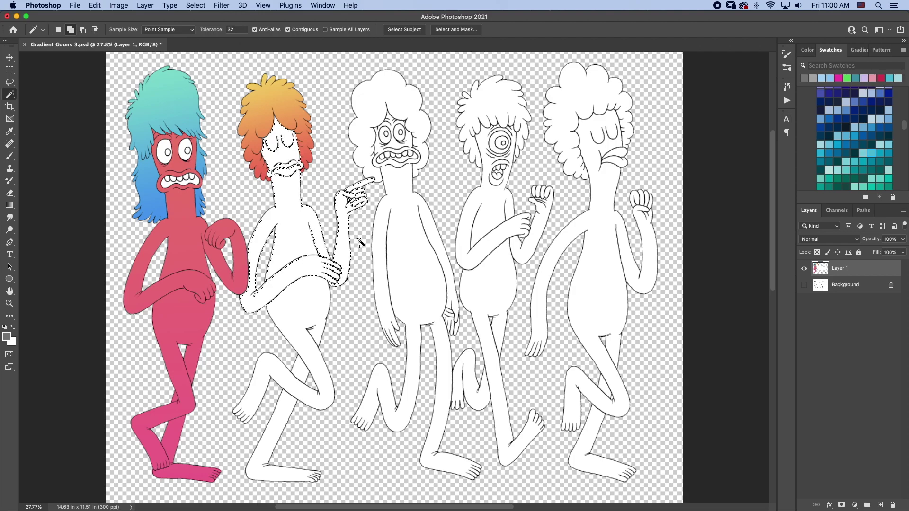
pyautogui.keyDown('shift'); pyautogui.click(287, 416); pyautogui.keyUp('shift')
pyautogui.keyDown('shift'); pyautogui.click(270, 434); pyautogui.keyUp('shift')
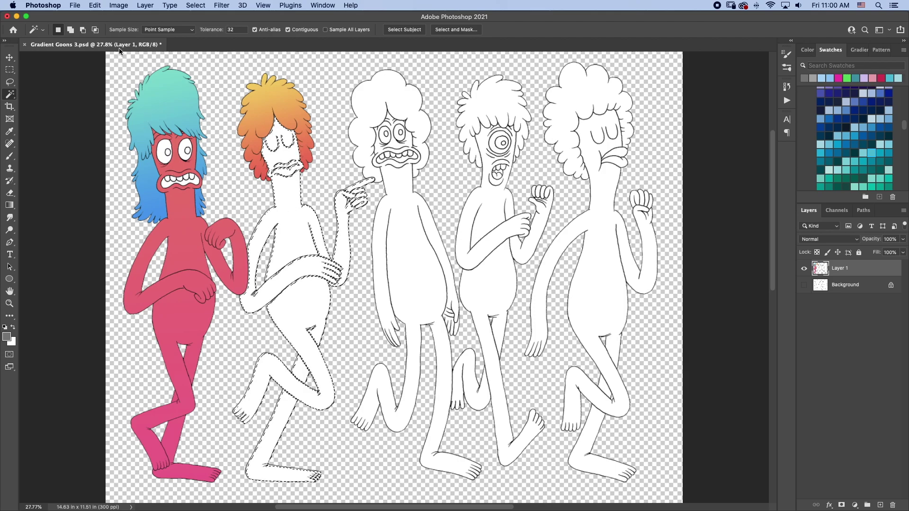
# Fill the selected skin with the blue-to-purple gradient from the Purples presets, blue at the head and purple at the feet, and deselect.
pyautogui.click(9, 205)
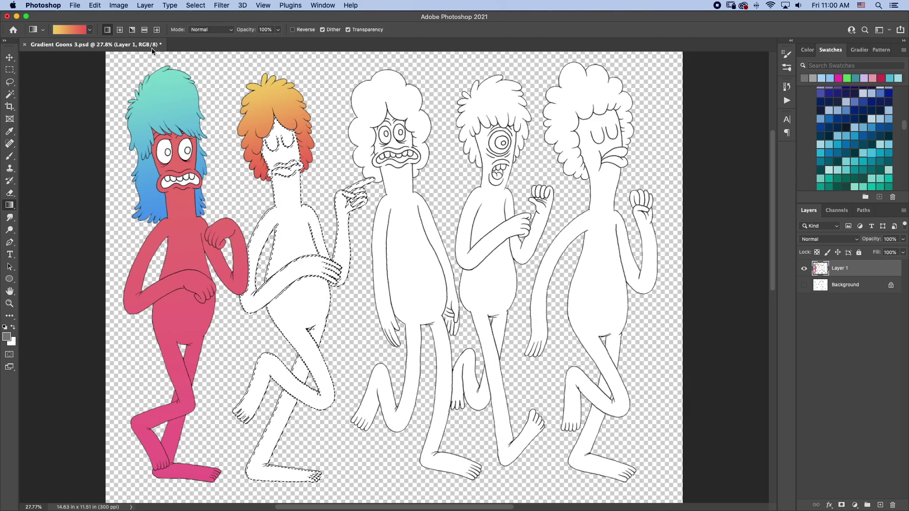
pyautogui.click(90, 30)
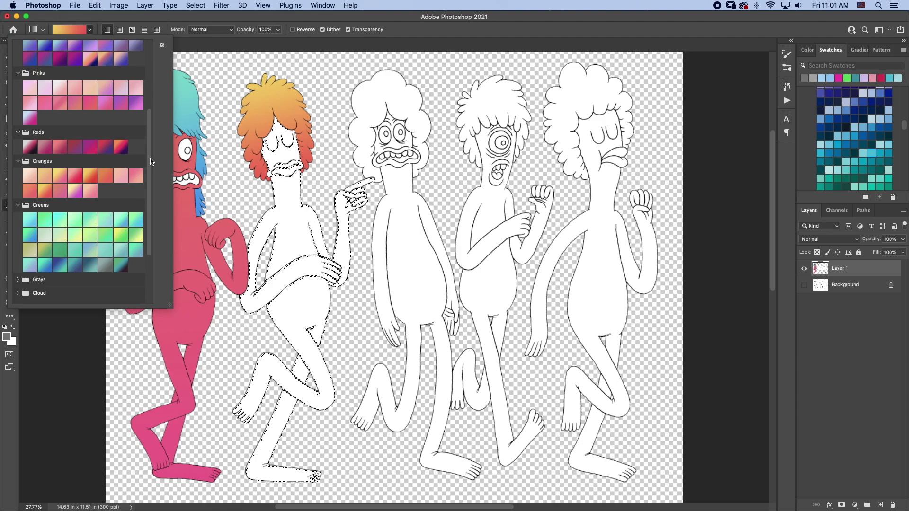
pyautogui.scroll(-5, 151, 180)
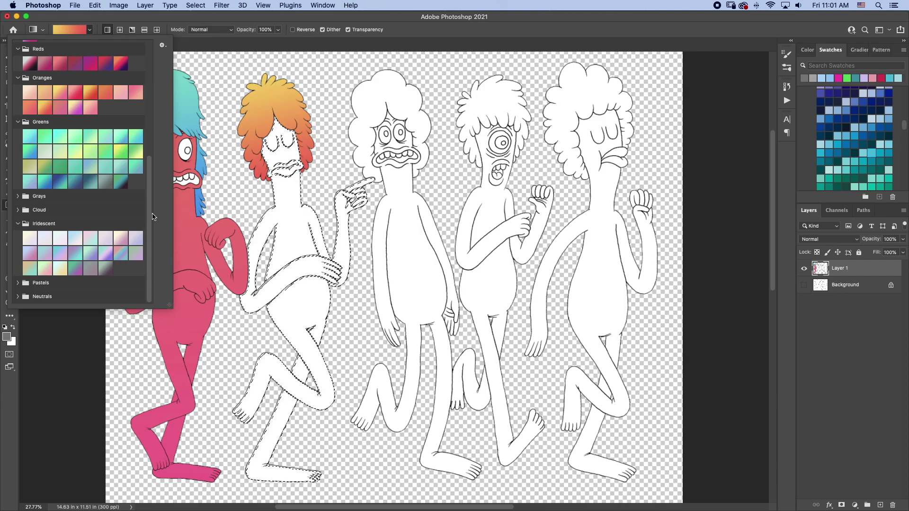
pyautogui.scroll(12, 149, 223)
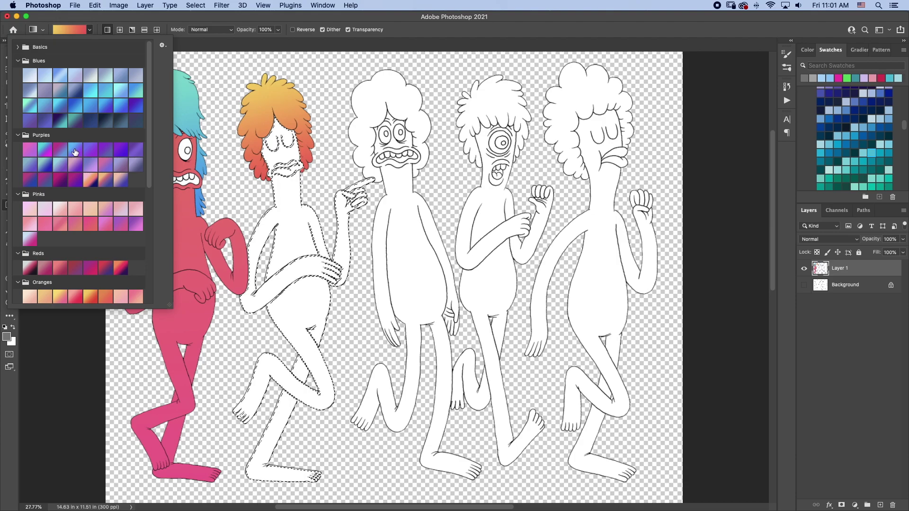
pyautogui.click(75, 150)
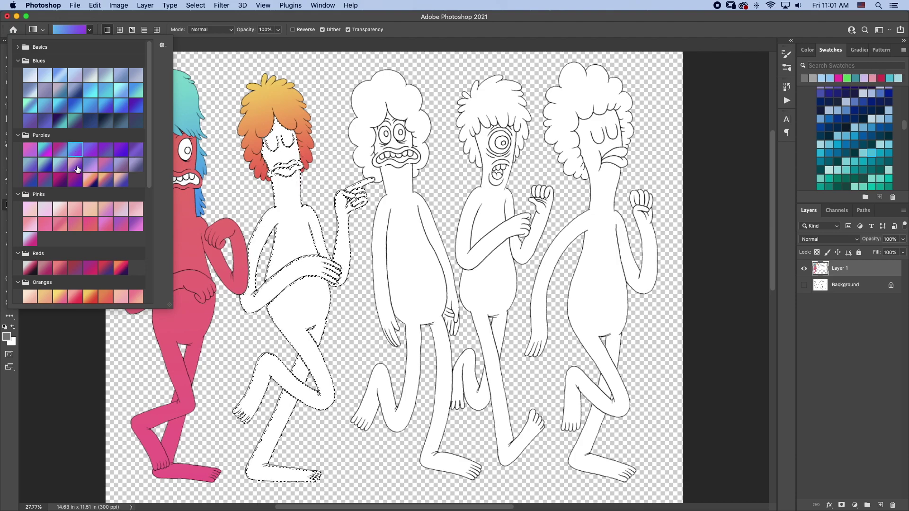
pyautogui.moveTo(275, 113); pyautogui.dragTo(288, 315)
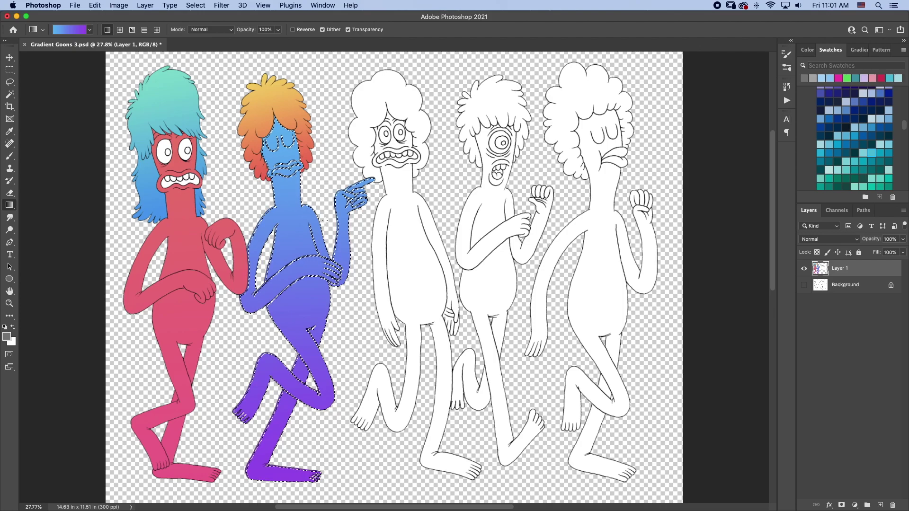
pyautogui.press('super+d')
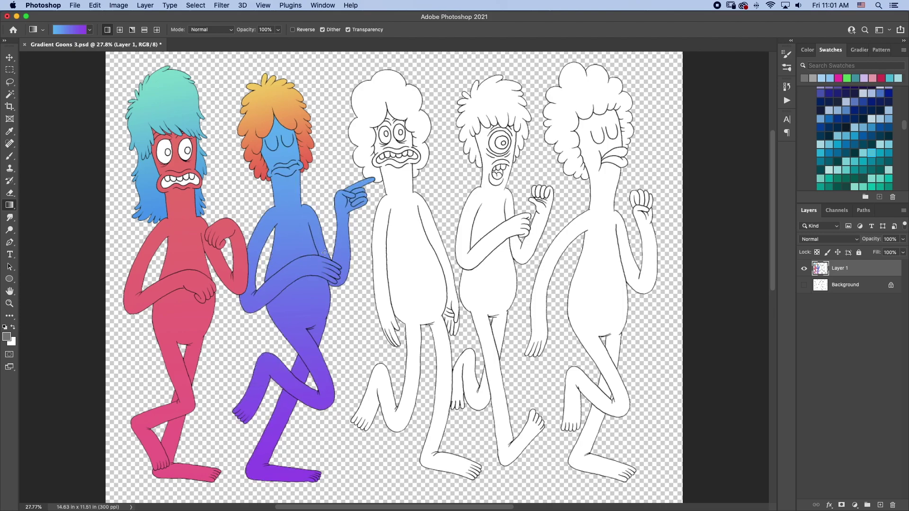
# Select the third character's curly hair and fill it with the green-to-blue gradient from the Greens presets, blue at the crown and green below.
pyautogui.press('w')
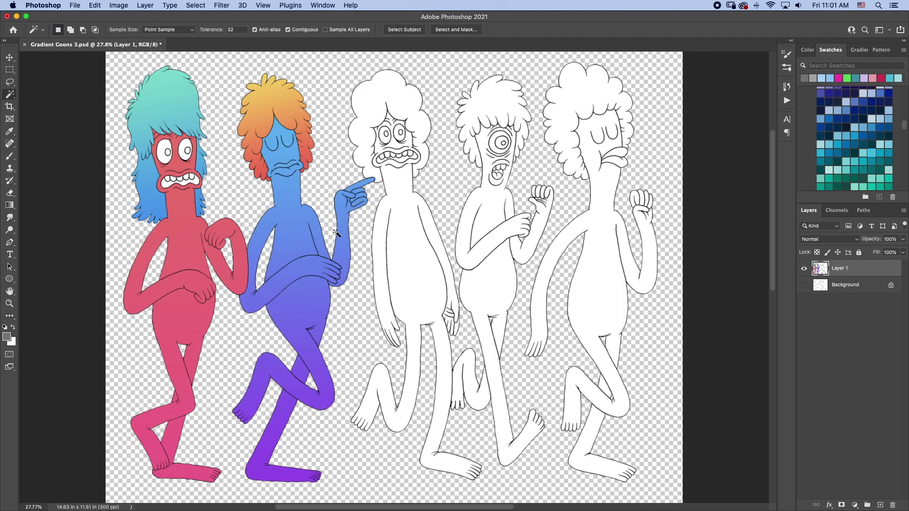
pyautogui.click(377, 108)
pyautogui.press('g')
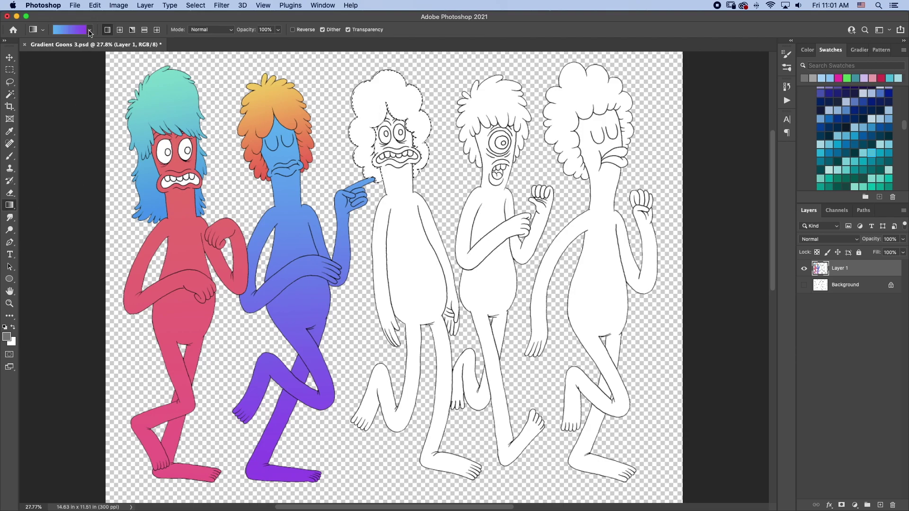
pyautogui.click(90, 30)
pyautogui.scroll(-5, 153, 144)
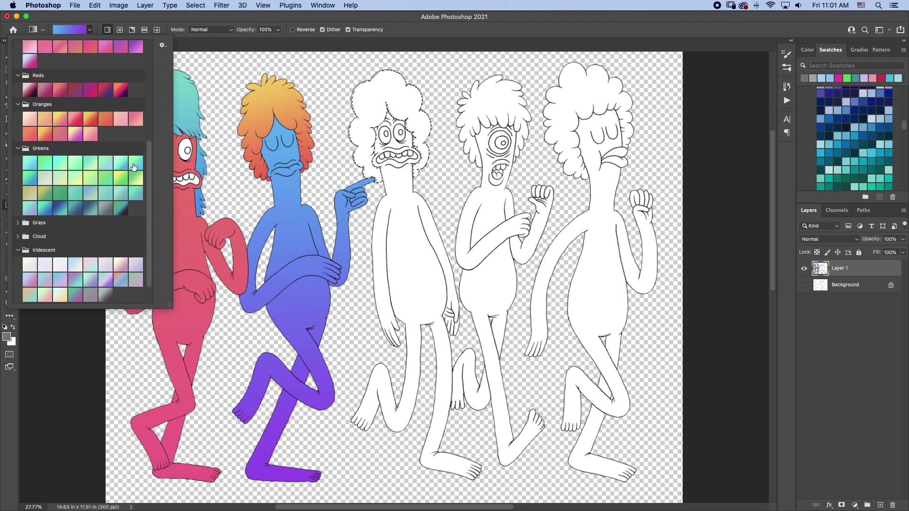
pyautogui.click(134, 165)
pyautogui.click(401, 178)
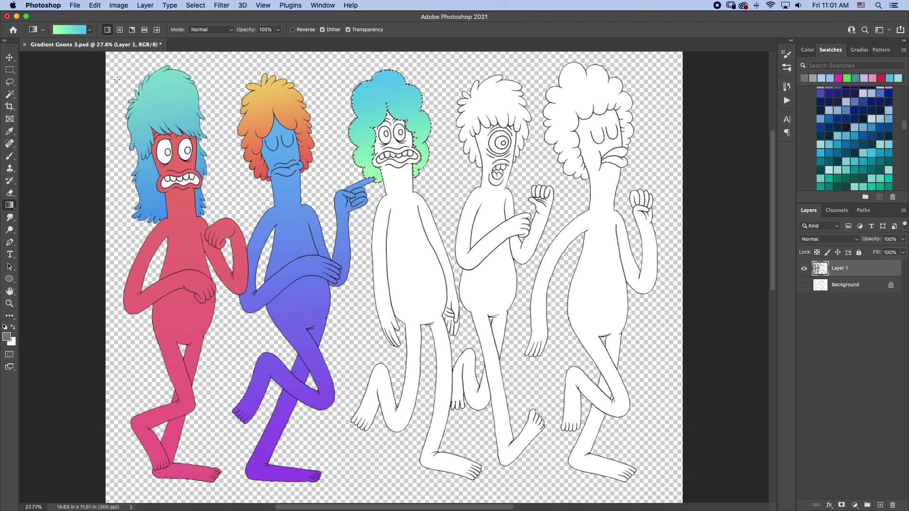
# Add a colour stop at 47% to the green-to-blue gradient in the Gradient Editor and colour it yellow, f0ff00.
pyautogui.click(69, 31)
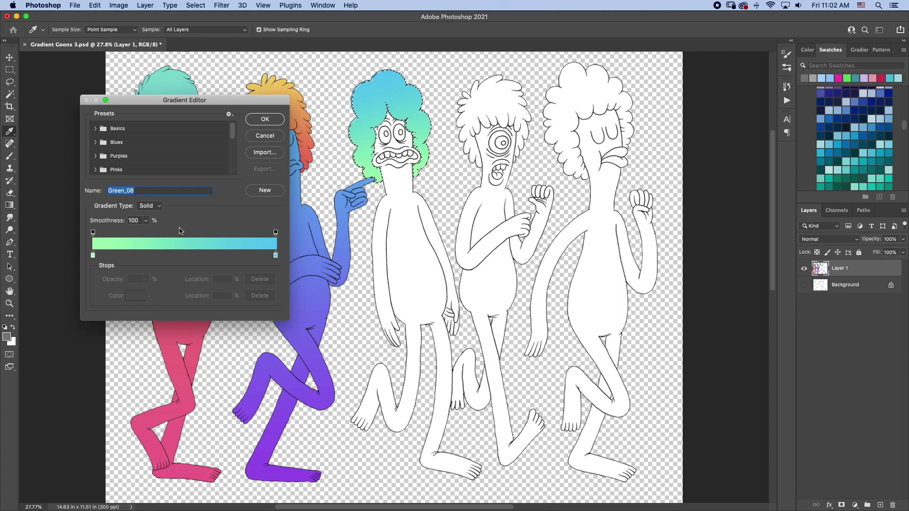
pyautogui.click(180, 255)
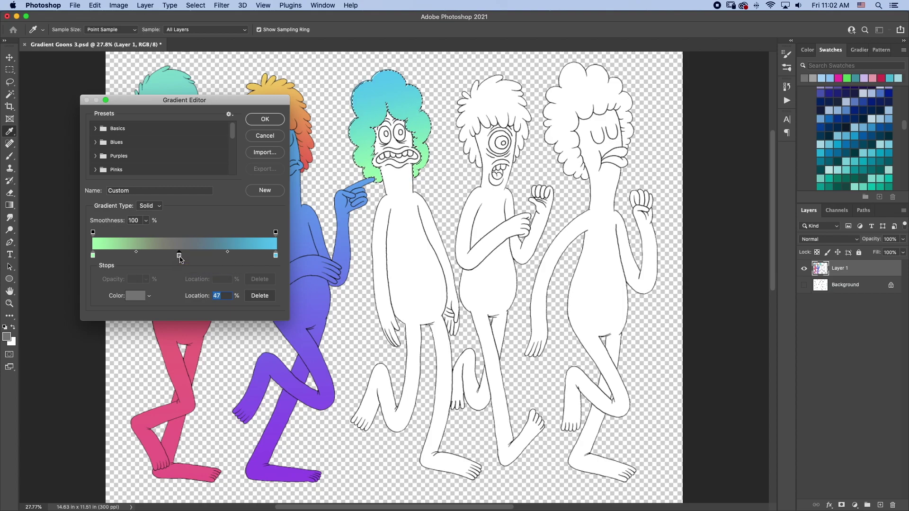
pyautogui.click(135, 297)
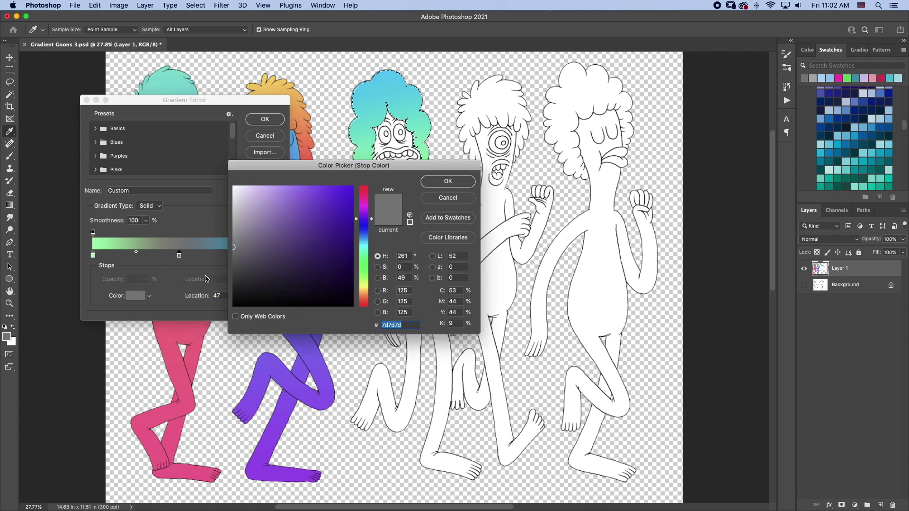
pyautogui.moveTo(371, 221); pyautogui.dragTo(374, 286)
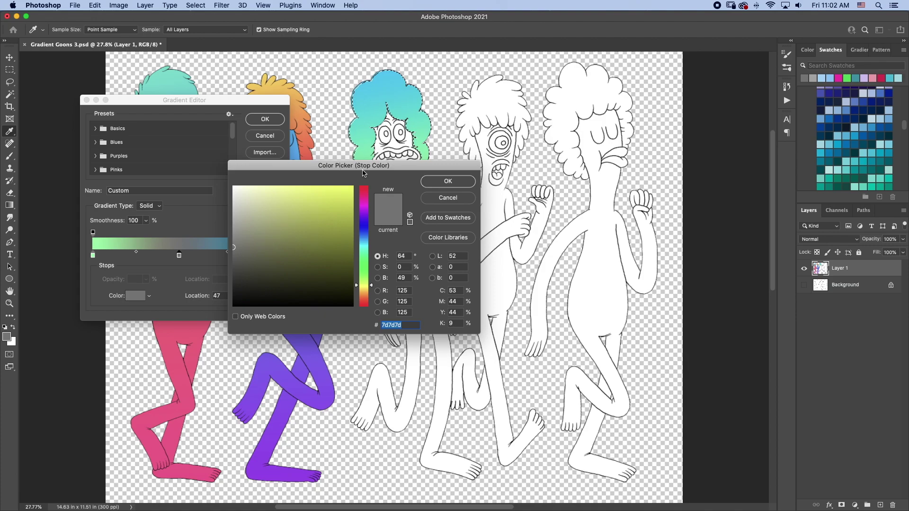
pyautogui.moveTo(242, 247)
pyautogui.mouseDown()
pyautogui.moveTo(350, 192)
pyautogui.moveTo(327, 222)
pyautogui.moveTo(355, 186)
pyautogui.mouseUp()
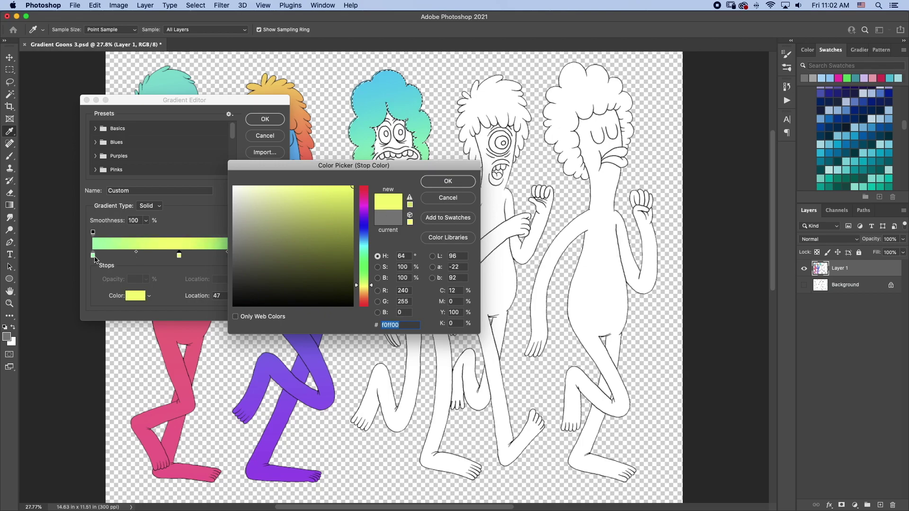
pyautogui.click(441, 182)
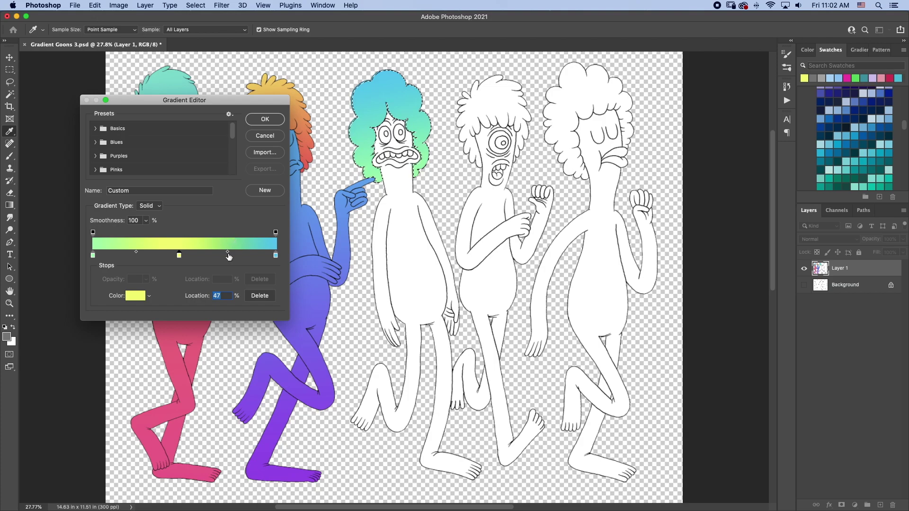
# Try shifting the midpoint between the yellow and blue stops to 67% and partly back, and remove the yellow stop.
pyautogui.click(228, 253)
pyautogui.moveTo(231, 256); pyautogui.dragTo(242, 256)
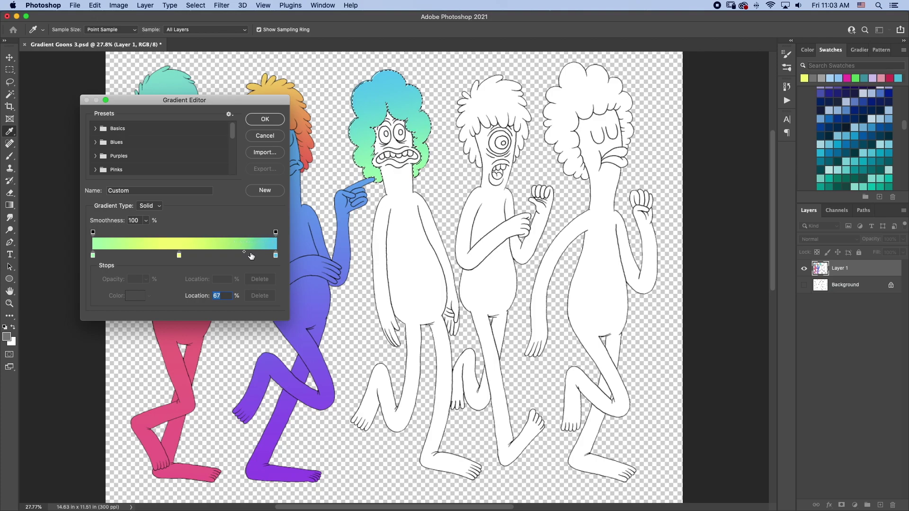
pyautogui.moveTo(244, 254); pyautogui.dragTo(235, 256)
pyautogui.moveTo(180, 258); pyautogui.dragTo(180, 274)
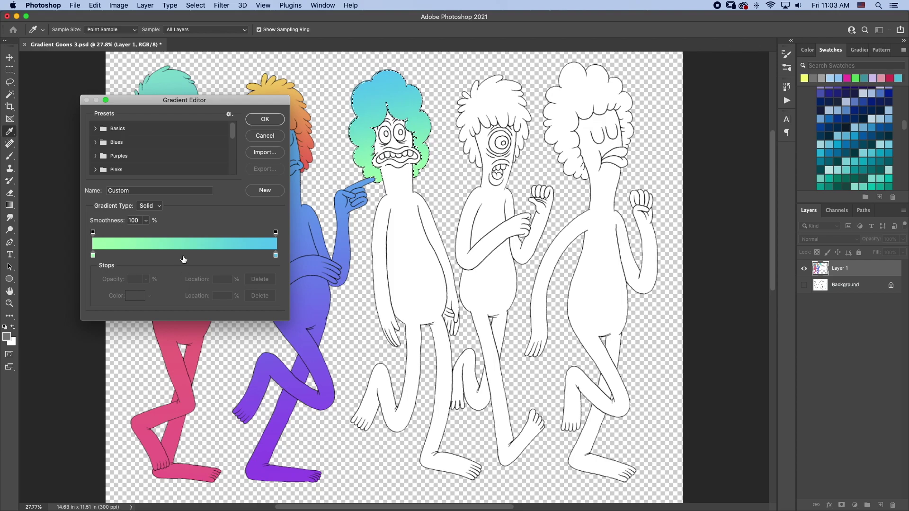
# Try adding several yellow colour stops along the green-to-blue gradient, including at 35%, 74% and 19%, and cancel the gradient edits.
pyautogui.click(182, 256)
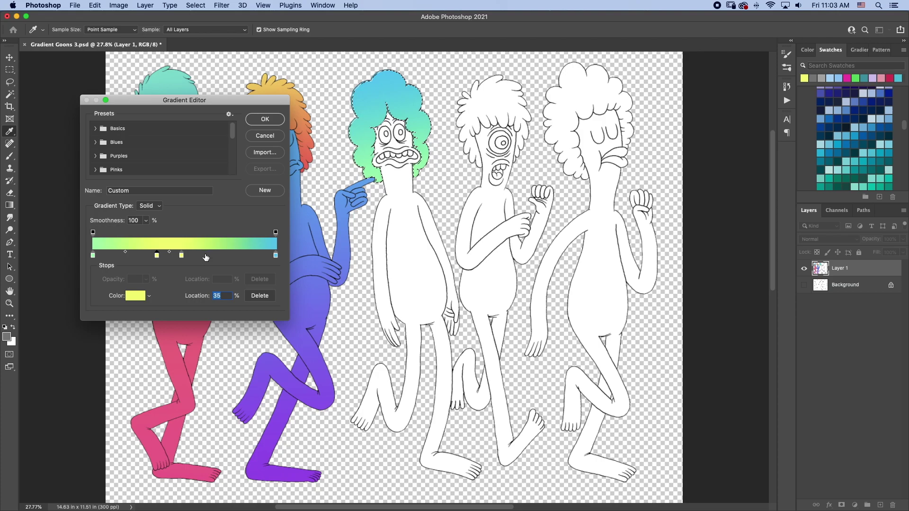
pyautogui.click(227, 257)
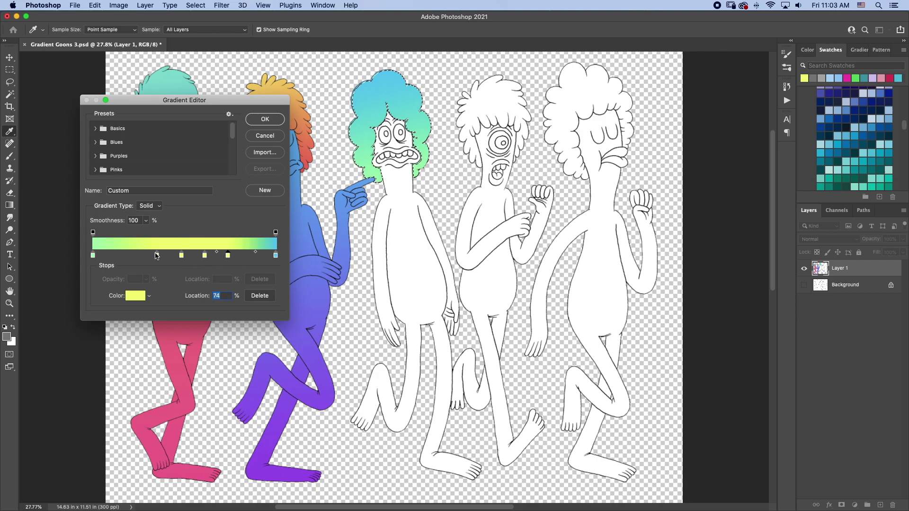
pyautogui.click(129, 256)
pyautogui.click(134, 191)
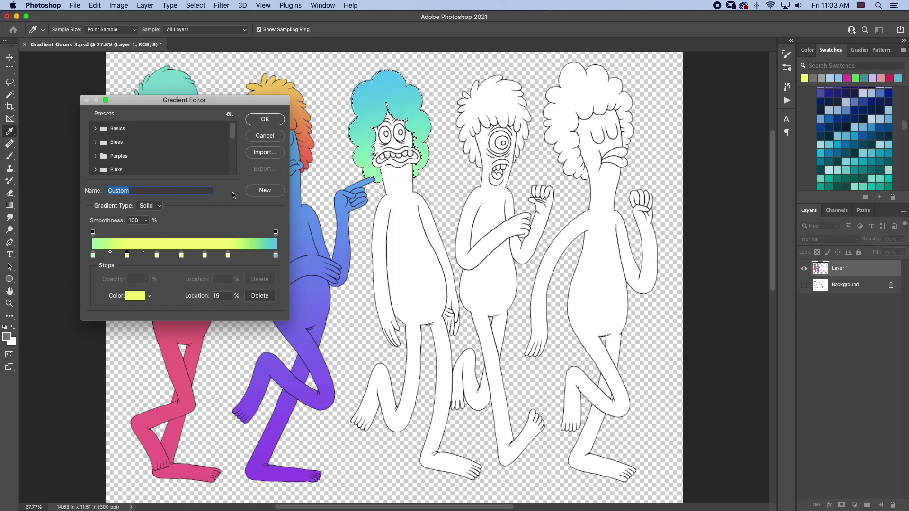
pyautogui.click(261, 139)
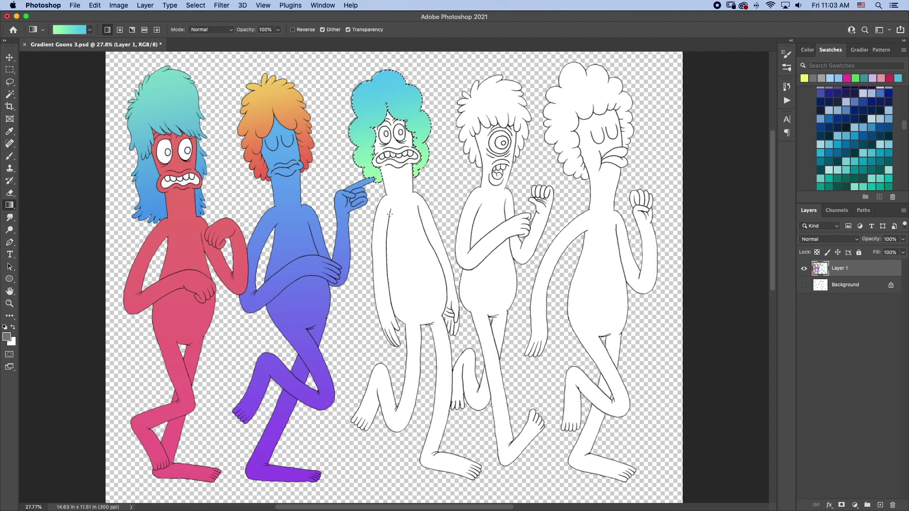
# Deselect the third character's hair and select all of its skin with the Magic Wand, including the separate hand areas.
pyautogui.press('super+d')
pyautogui.press('w')
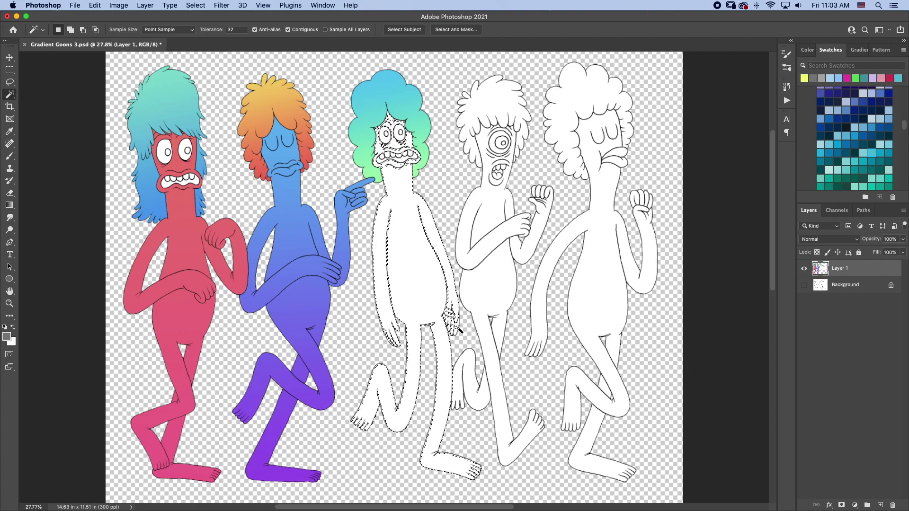
pyautogui.keyDown('shift'); pyautogui.click(458, 331); pyautogui.keyUp('shift')
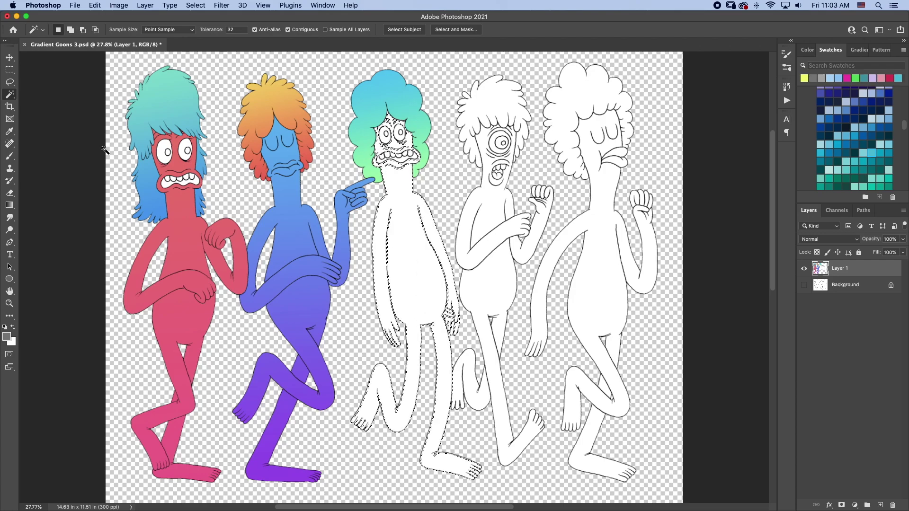
# Try filling the selected skin with the pink-to-mint gradient from the Iridescent presets, pink at the head and mint at the feet.
pyautogui.click(9, 205)
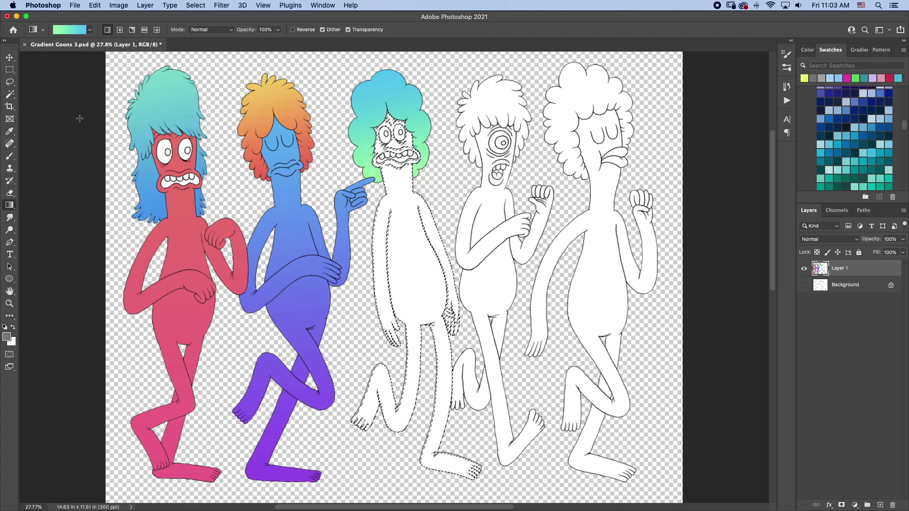
pyautogui.click(82, 30)
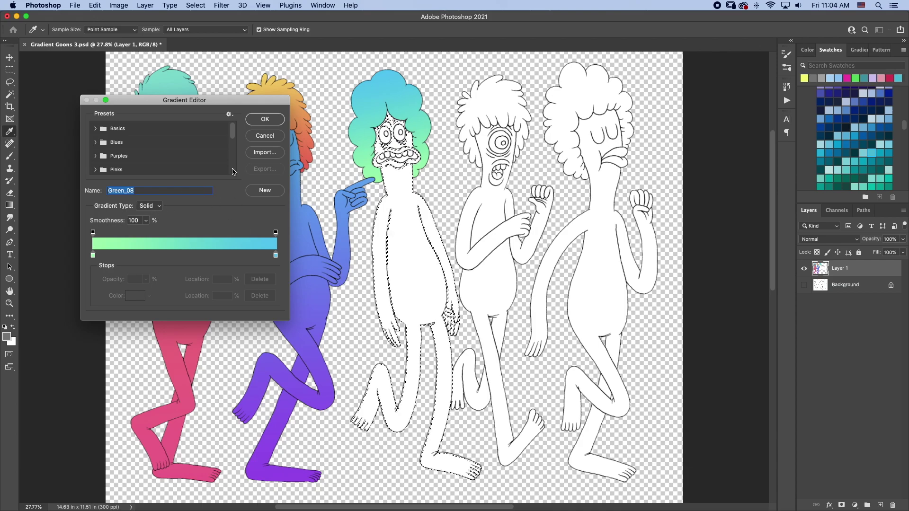
pyautogui.click(251, 136)
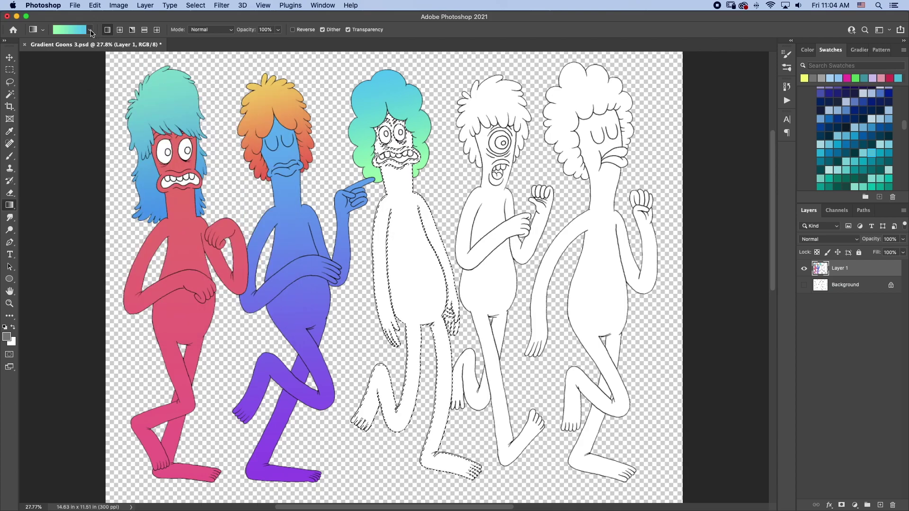
pyautogui.click(90, 30)
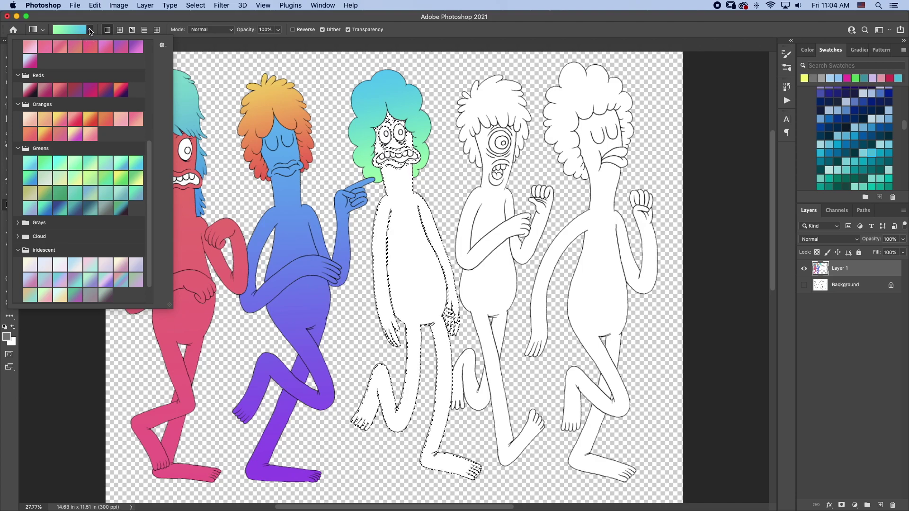
pyautogui.scroll(5, 152, 210)
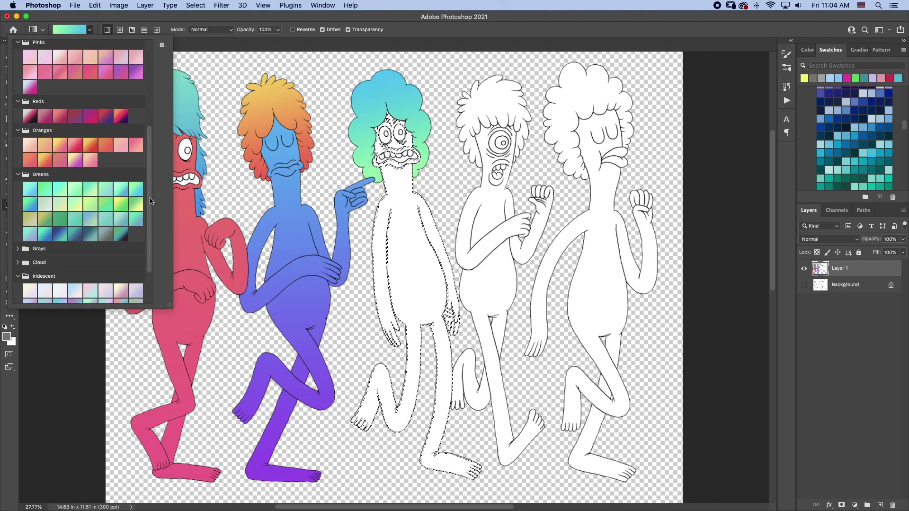
pyautogui.scroll(-5, 151, 213)
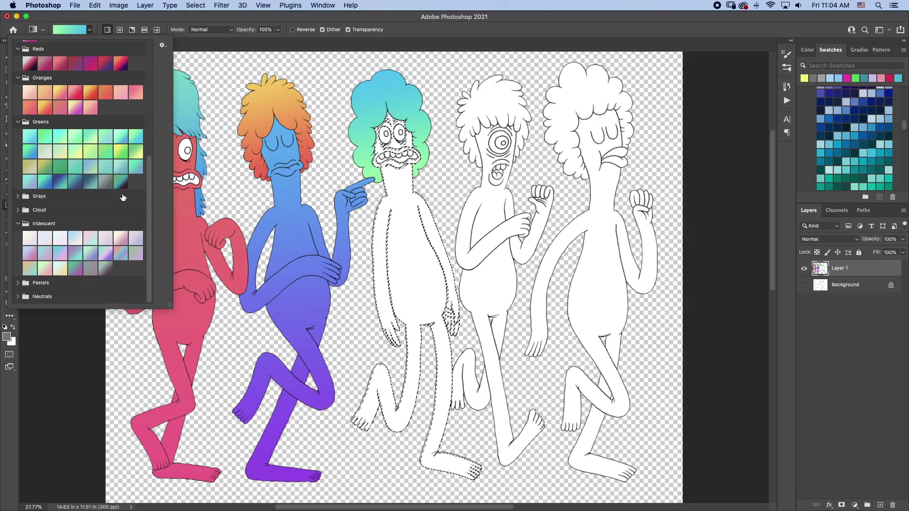
pyautogui.click(90, 239)
pyautogui.moveTo(391, 112); pyautogui.dragTo(391, 271)
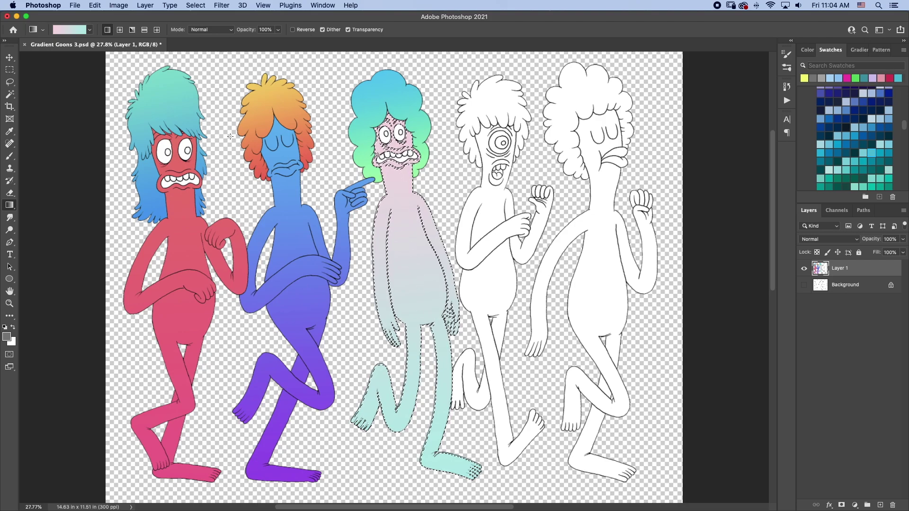
# Fill the third character's skin with the pale aqua-to-yellow gradient from the Iridescent presets, aqua at the head and yellow at the feet, and deselect.
pyautogui.click(89, 29)
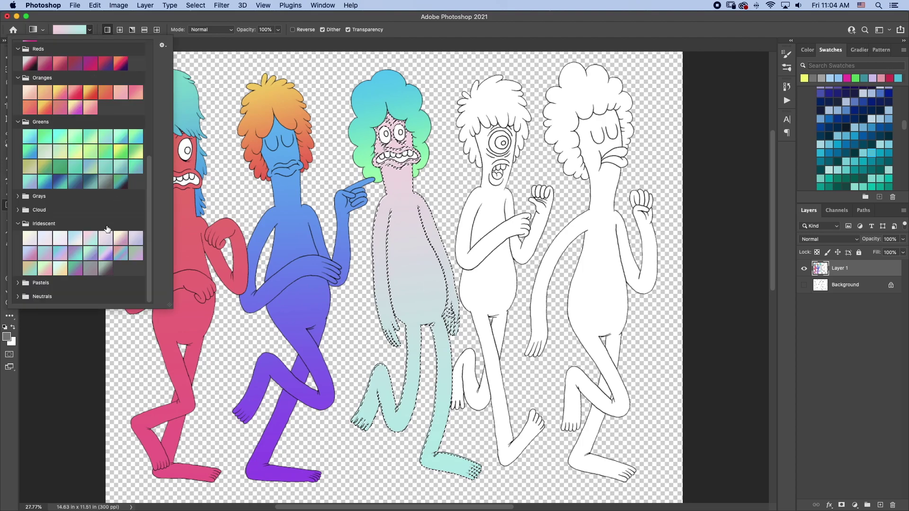
pyautogui.click(60, 268)
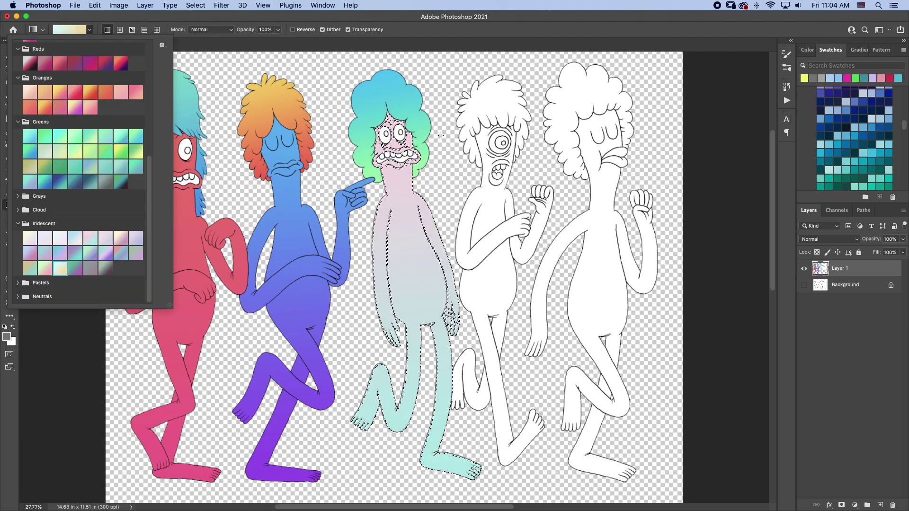
pyautogui.moveTo(390, 116); pyautogui.dragTo(432, 471)
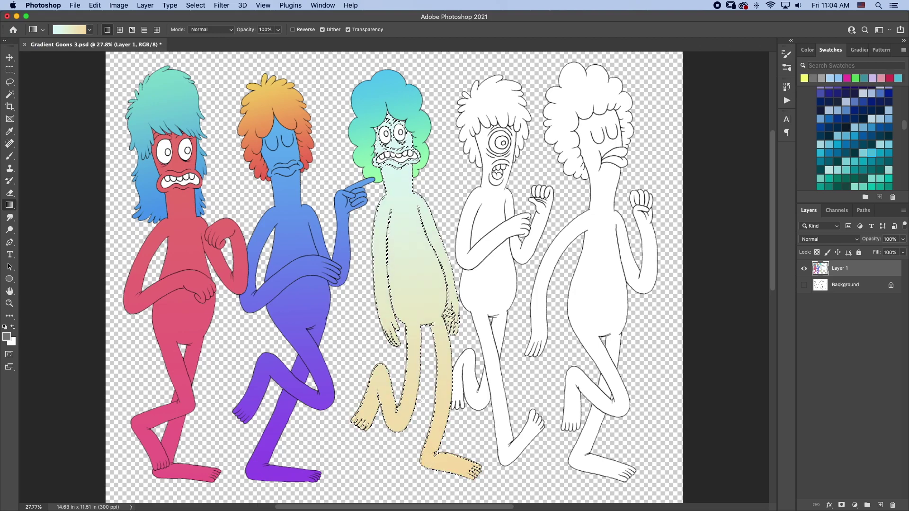
pyautogui.hotkey('ctrl', 'd')
# Fill the fourth character's hair with a pink-to-purple gradient and its skin with a crimson-to-purple gradient, purple at the feet.
pyautogui.click(90, 30)
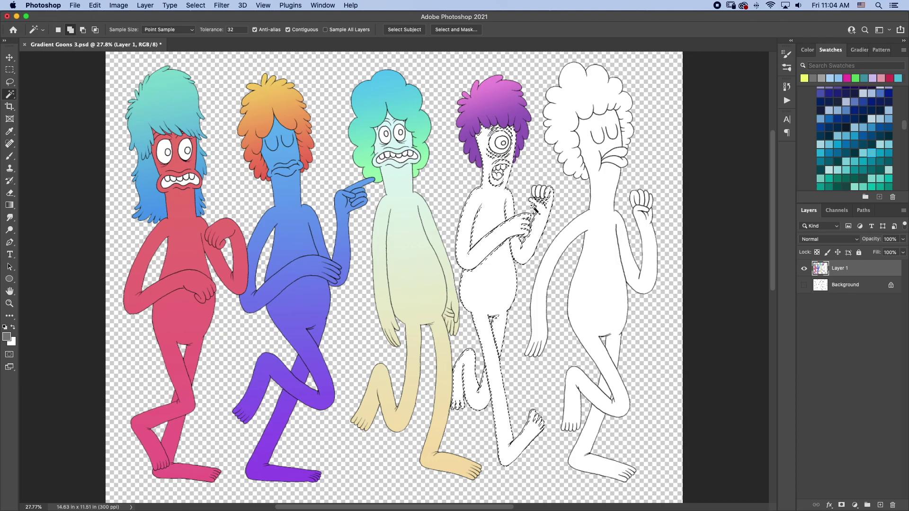
pyautogui.keyDown('shift'); pyautogui.click(540, 210); pyautogui.keyUp('shift')
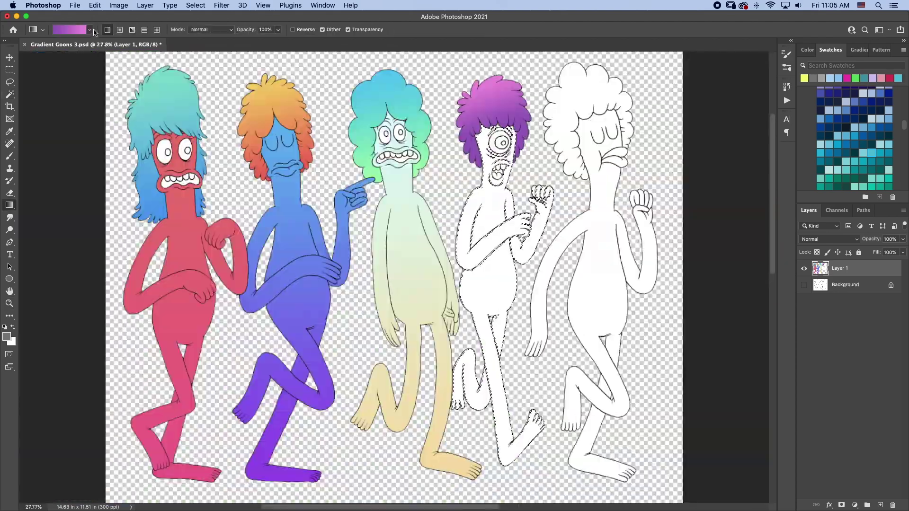
pyautogui.click(90, 29)
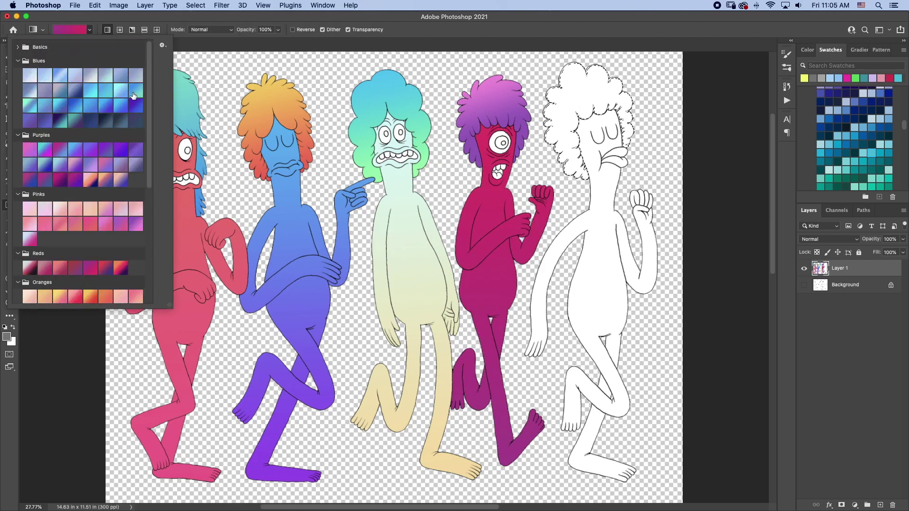
# Fill the fifth character's hair with a light-to-dark blue gradient and its skin with a yellow-to-pink gradient, yellow at the head, and deselect.
pyautogui.moveTo(567, 64); pyautogui.dragTo(587, 169)
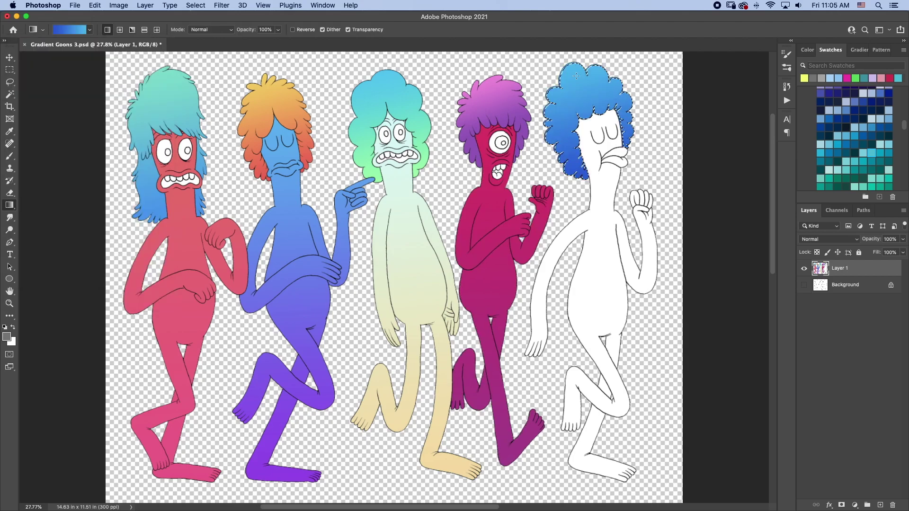
pyautogui.press('w')
pyautogui.click(559, 302)
pyautogui.press('g')
pyautogui.click(90, 30)
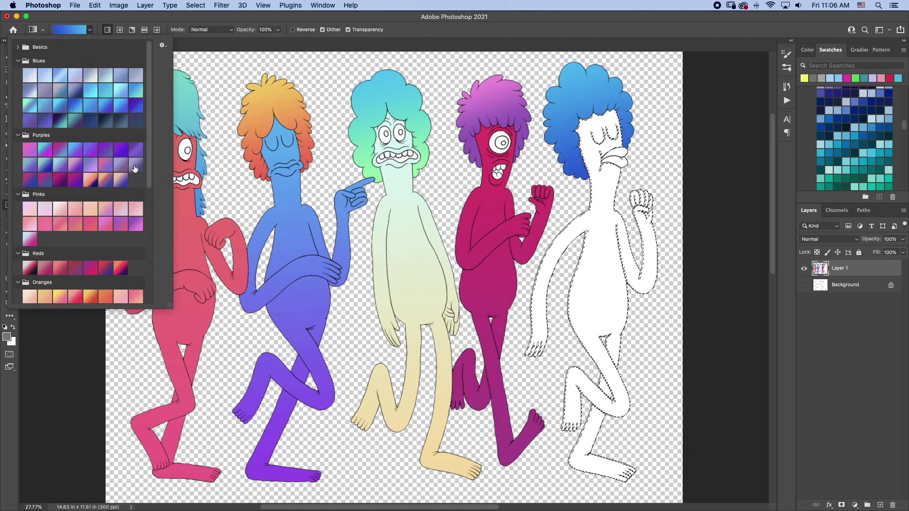
pyautogui.doubleClick(63, 284)
pyautogui.moveTo(595, 109); pyautogui.dragTo(586, 431)
pyautogui.hotkey('ctrl', 'd')
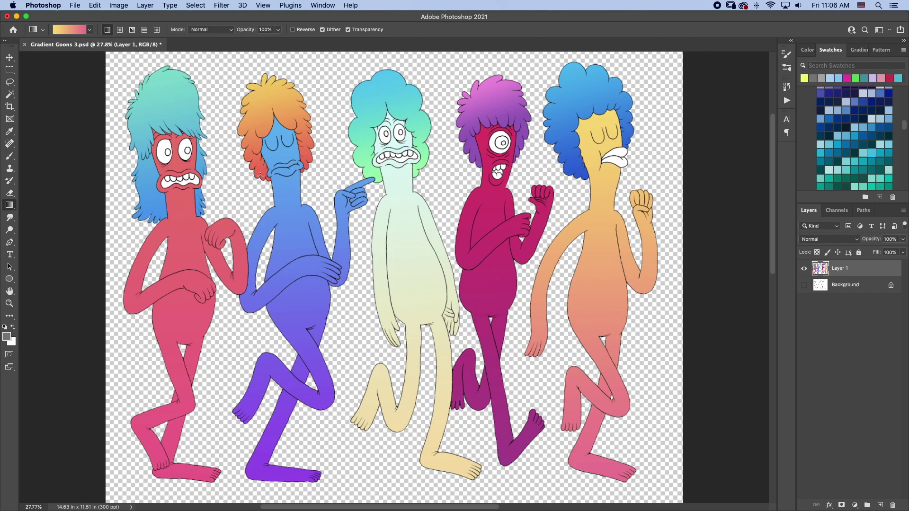
# Fill the mouth areas of the first, third and fourth characters with a crimson swatch using the Paint Bucket, leaving the teeth white.
pyautogui.click(9, 207)
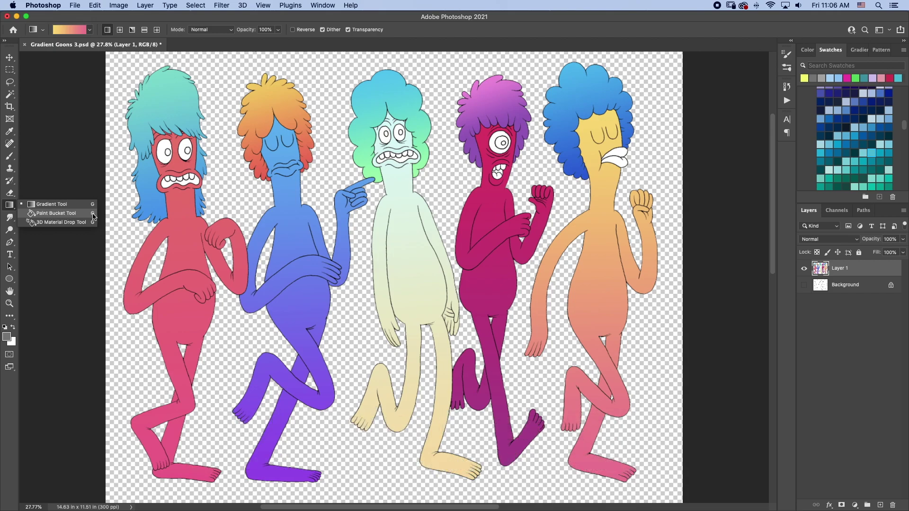
pyautogui.click(47, 213)
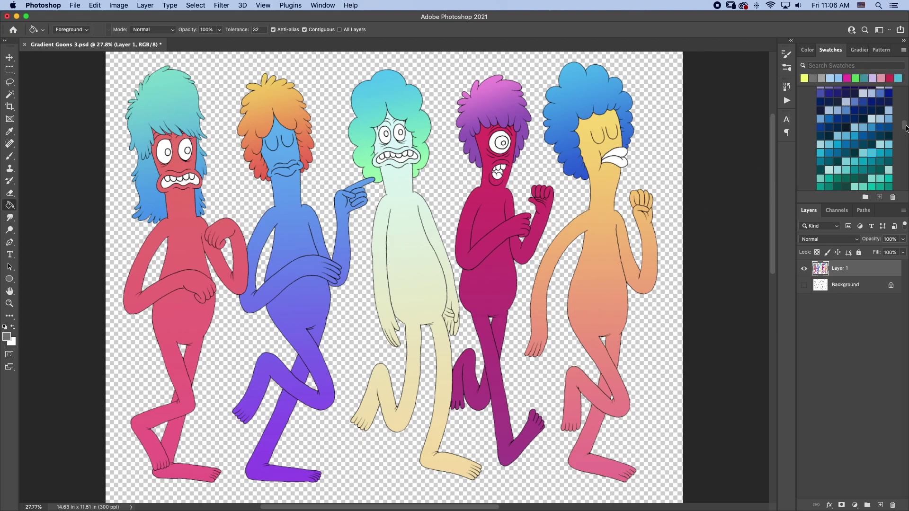
pyautogui.moveTo(905, 128)
pyautogui.mouseDown()
pyautogui.moveTo(905, 97)
pyautogui.moveTo(905, 116)
pyautogui.mouseUp()
pyautogui.click(880, 120)
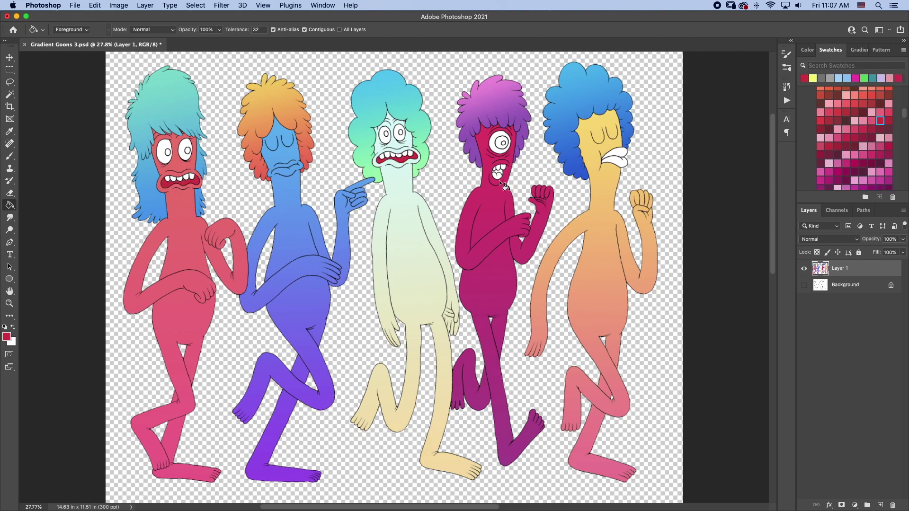
pyautogui.click(496, 176)
# Fill the first character's irises with yellow and the fourth character's single iris with green.
pyautogui.click(813, 78)
pyautogui.click(165, 151)
pyautogui.click(188, 152)
pyautogui.scroll(5, 906, 119)
pyautogui.click(852, 119)
pyautogui.click(502, 143)
# Fill the third character's irises with an orange from the Pantone Solid Coated swatches.
pyautogui.scroll(-5, 904, 134)
pyautogui.click(865, 78)
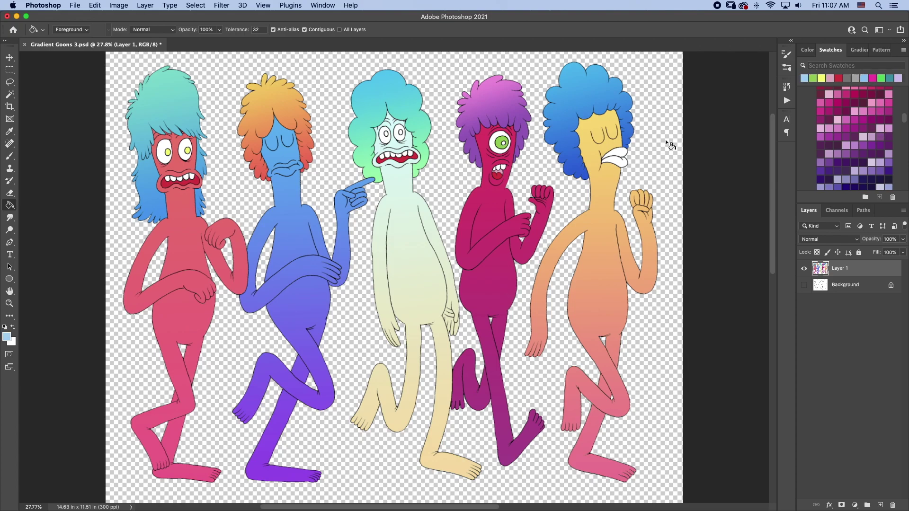
pyautogui.scroll(10, 854, 138)
pyautogui.click(828, 125)
pyautogui.click(386, 135)
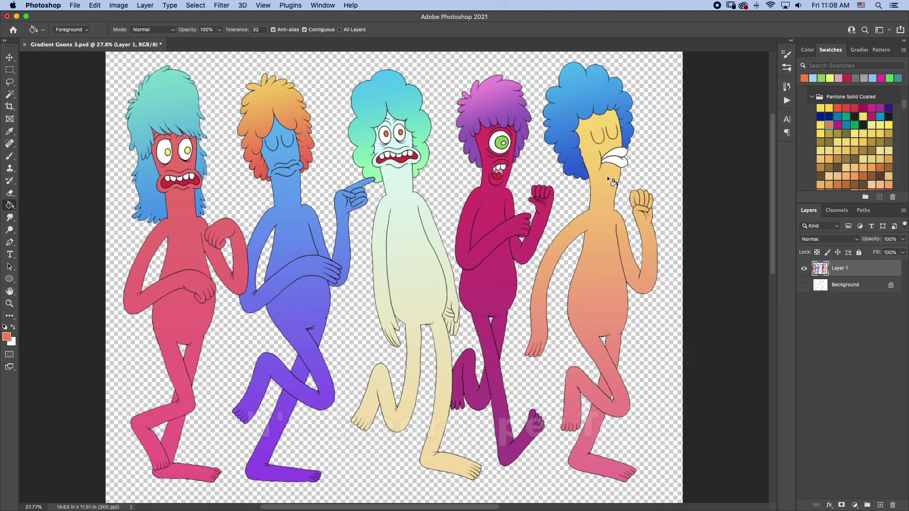
# Sample the pink of the fifth character's lower leg and fill both of its lips with that colour.
pyautogui.press('i')
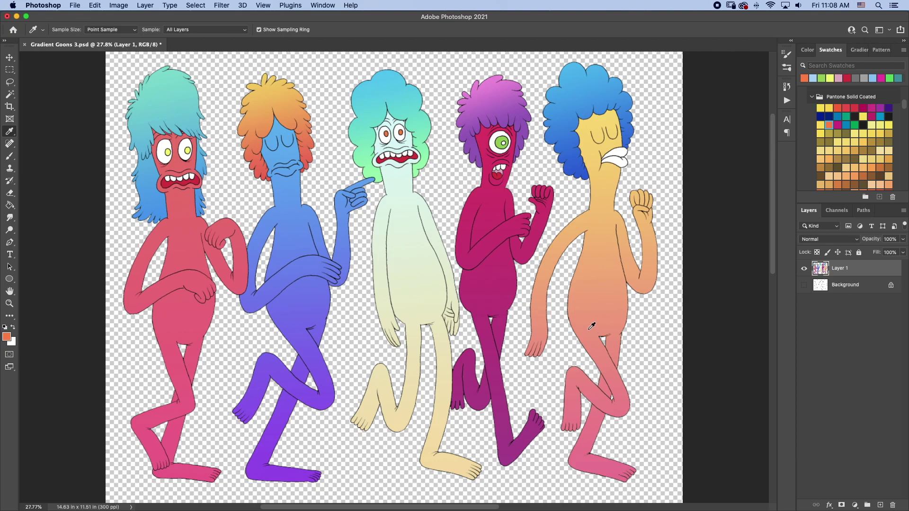
pyautogui.click(621, 395)
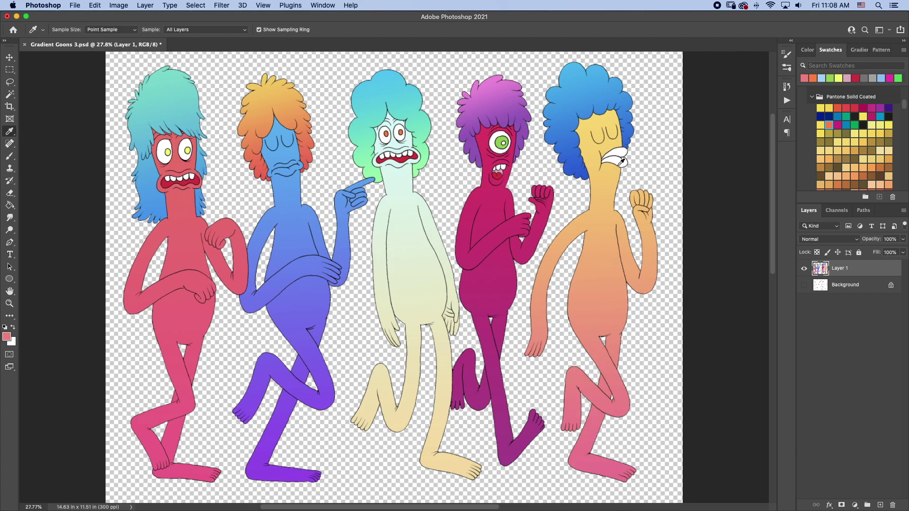
pyautogui.press('g')
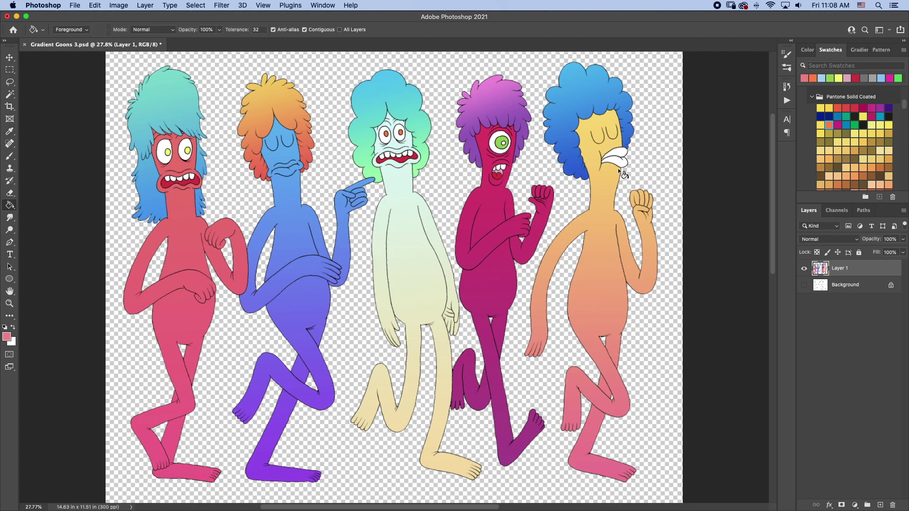
pyautogui.click(618, 161)
pyautogui.click(622, 155)
# Create a new empty layer and place it between Layer 1 and the Background layer.
pyautogui.click(880, 507)
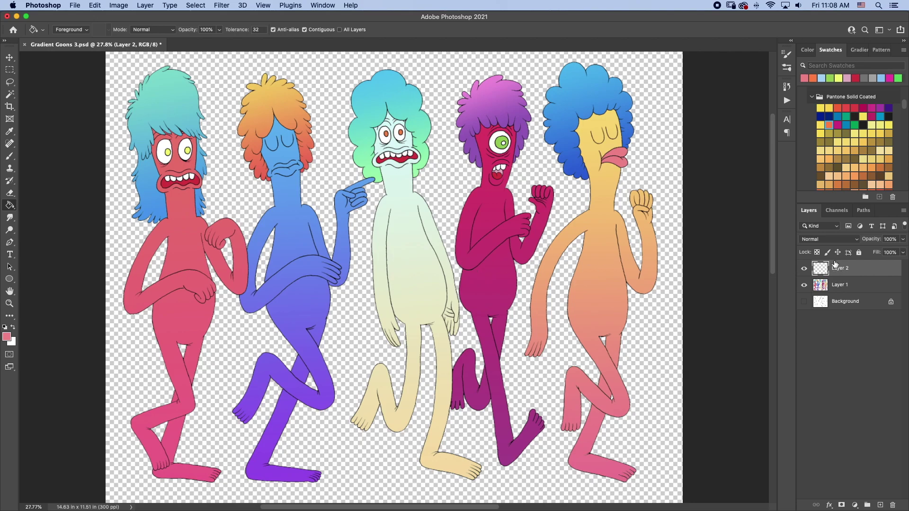
pyautogui.moveTo(840, 269); pyautogui.dragTo(842, 287)
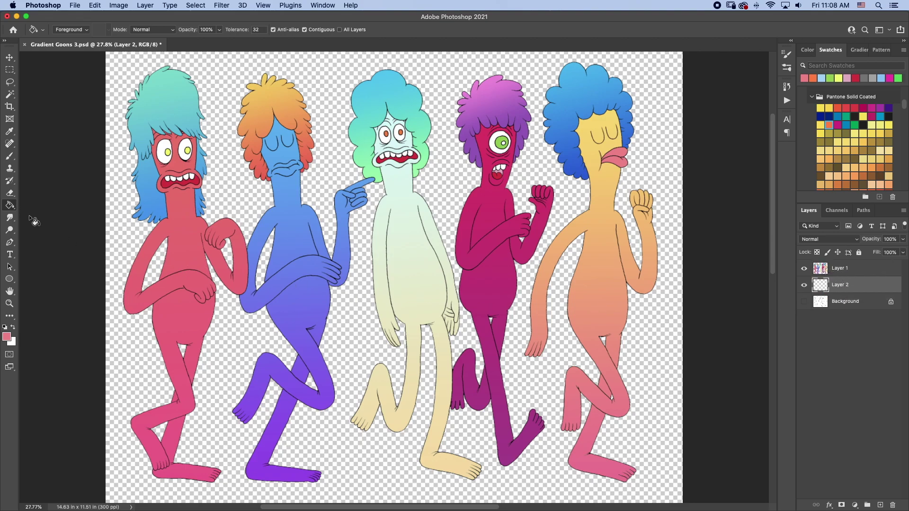
# Fill Layer 2 with a linear Iridescent preset gradient from top to bottom, and redraw it from bottom to top with the pink end at the ground.
pyautogui.click(9, 206)
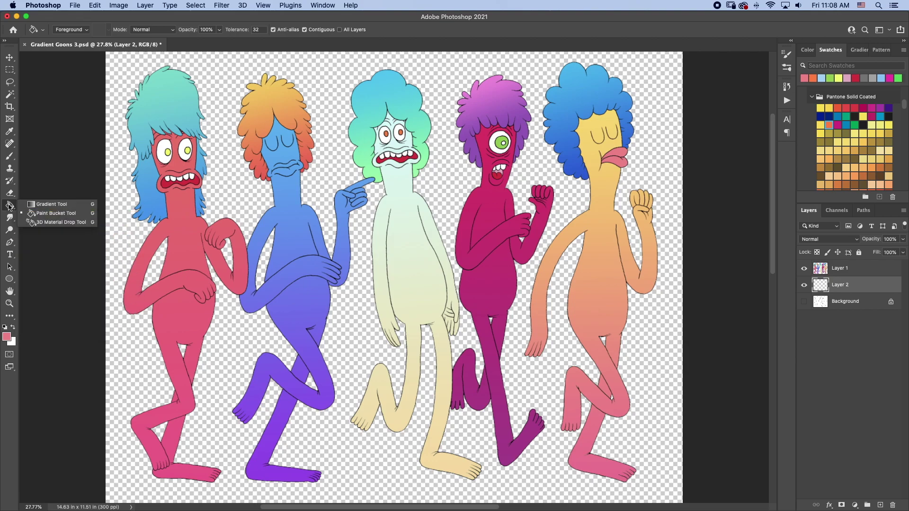
pyautogui.click(34, 204)
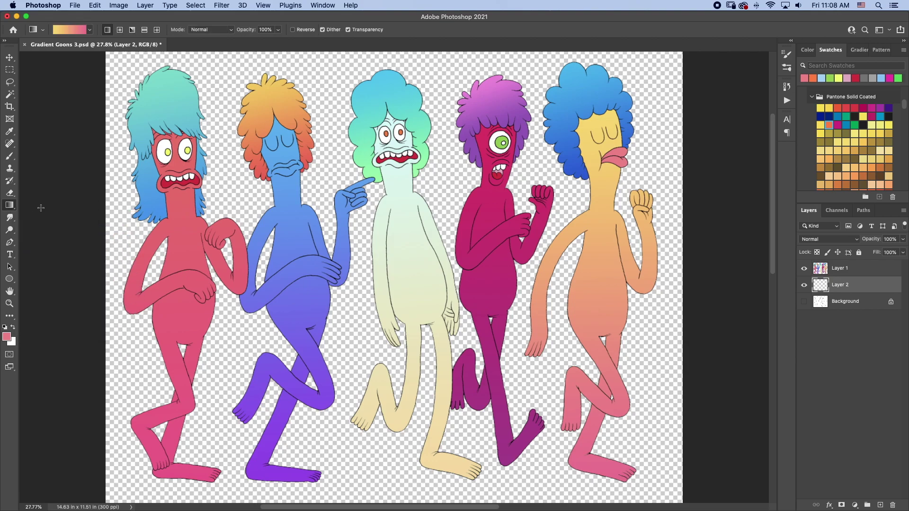
pyautogui.click(90, 30)
pyautogui.moveTo(150, 53); pyautogui.dragTo(154, 183)
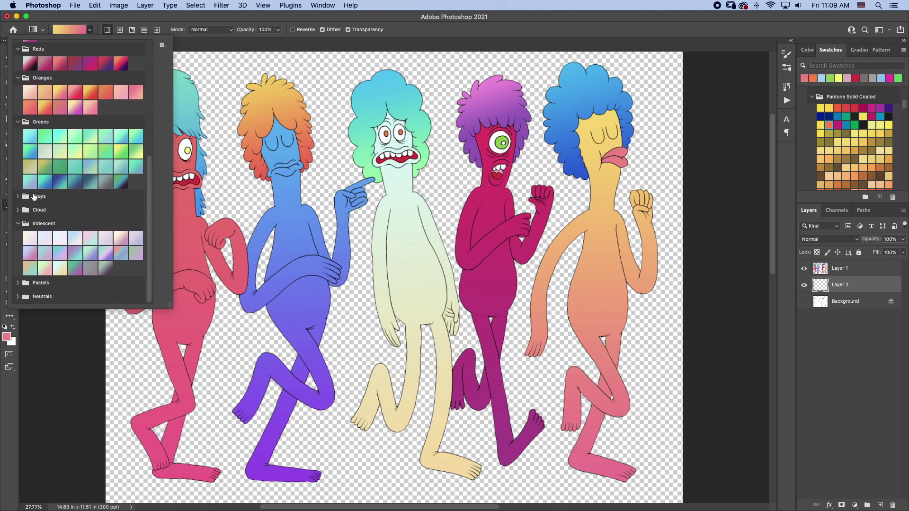
pyautogui.click(121, 257)
pyautogui.click(371, 54)
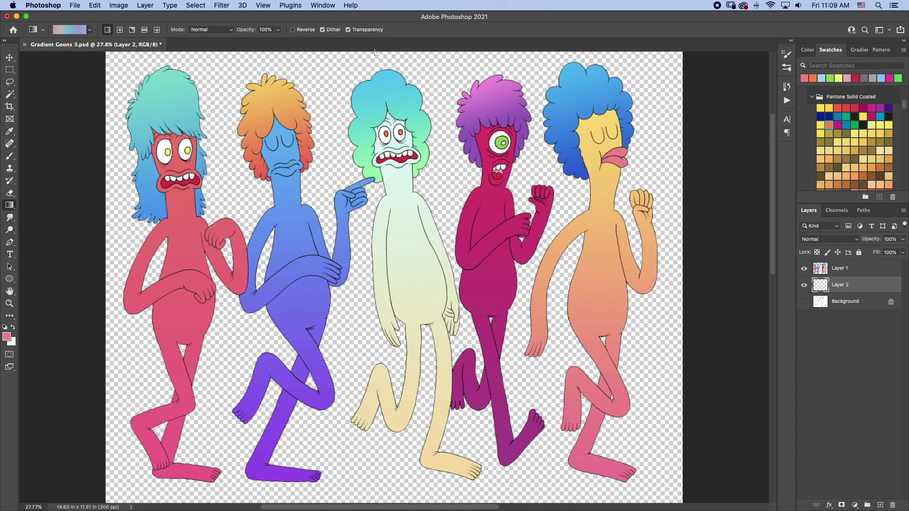
pyautogui.moveTo(374, 52); pyautogui.dragTo(385, 493)
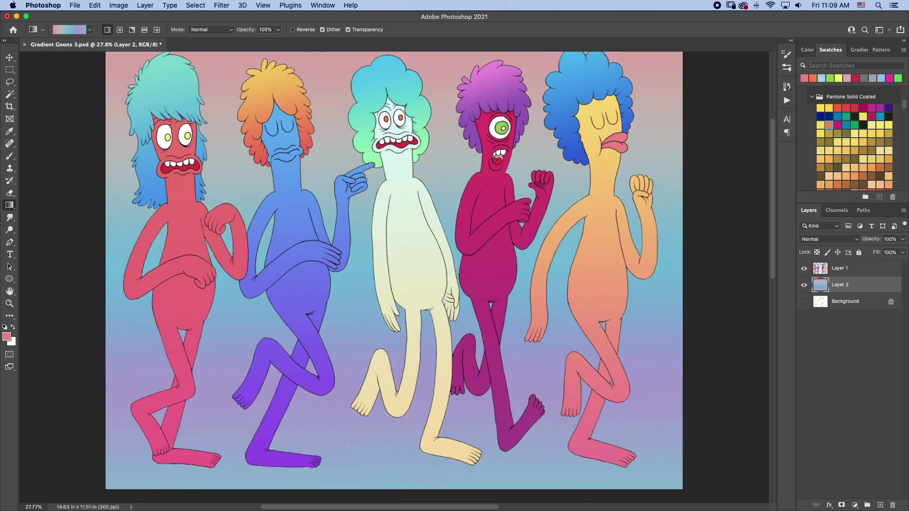
pyautogui.press('super+minus')
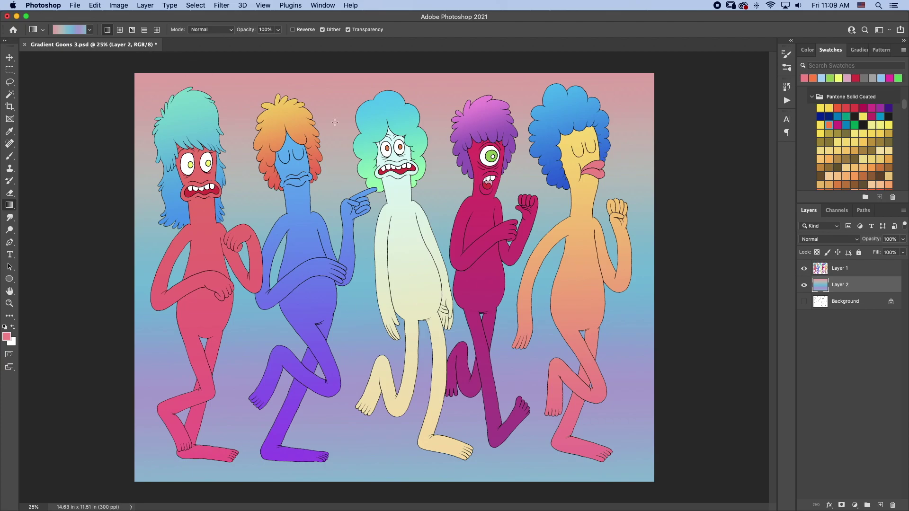
pyautogui.moveTo(391, 485); pyautogui.dragTo(385, 74)
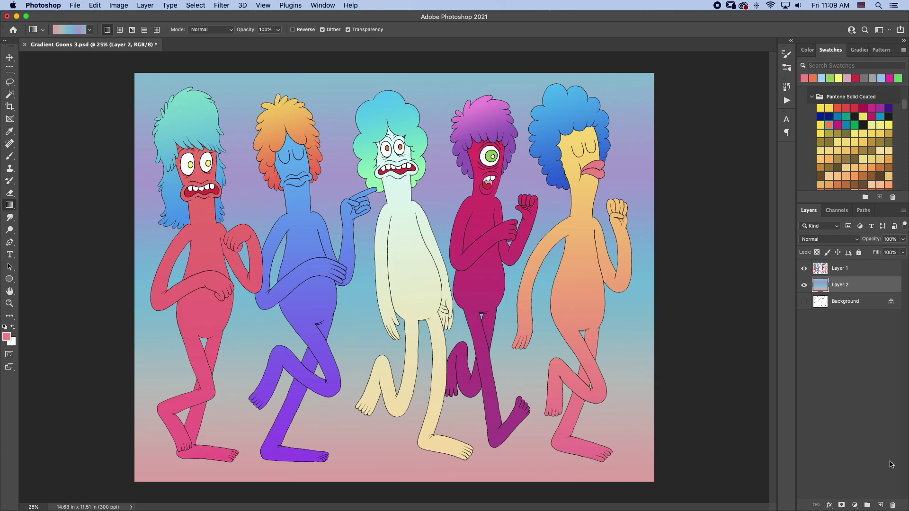
# Create a new layer between Layer 1 and Layer 2 and choose SG Grain Shader Brush 08 for painting on it.
pyautogui.click(880, 505)
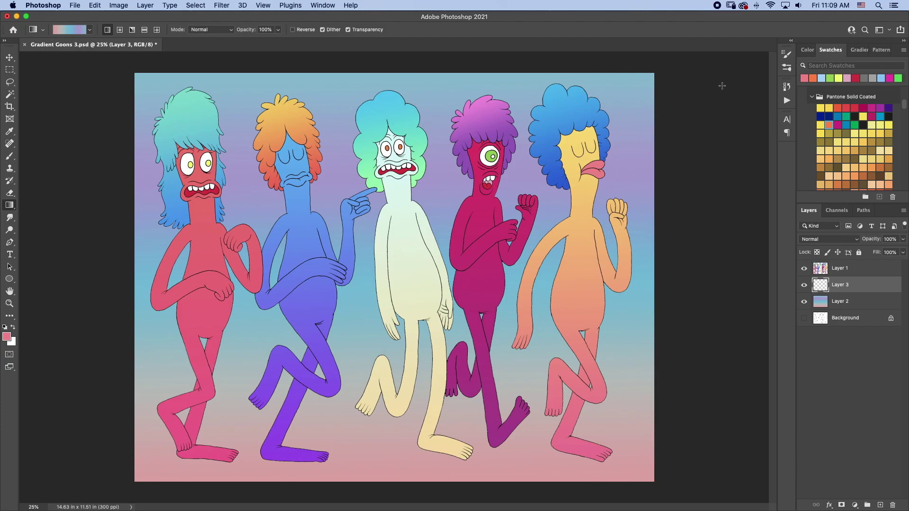
pyautogui.click(787, 70)
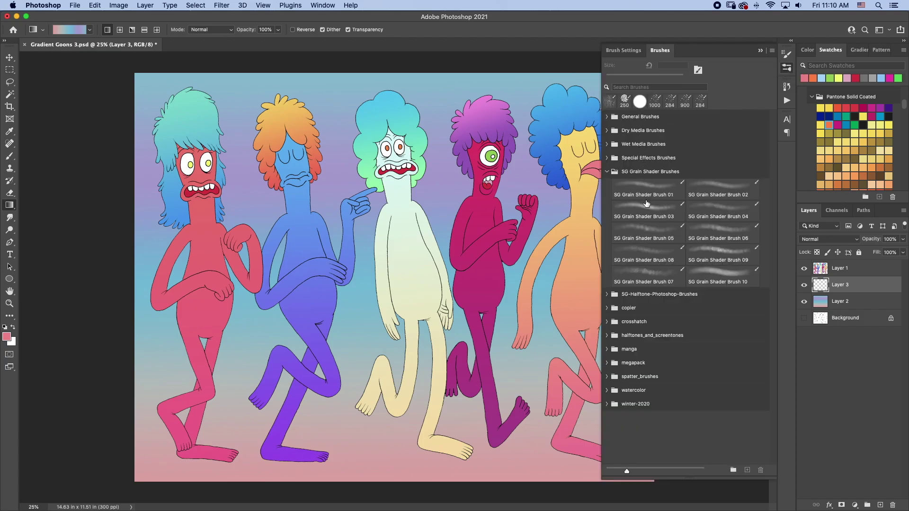
pyautogui.click(648, 255)
pyautogui.click(760, 51)
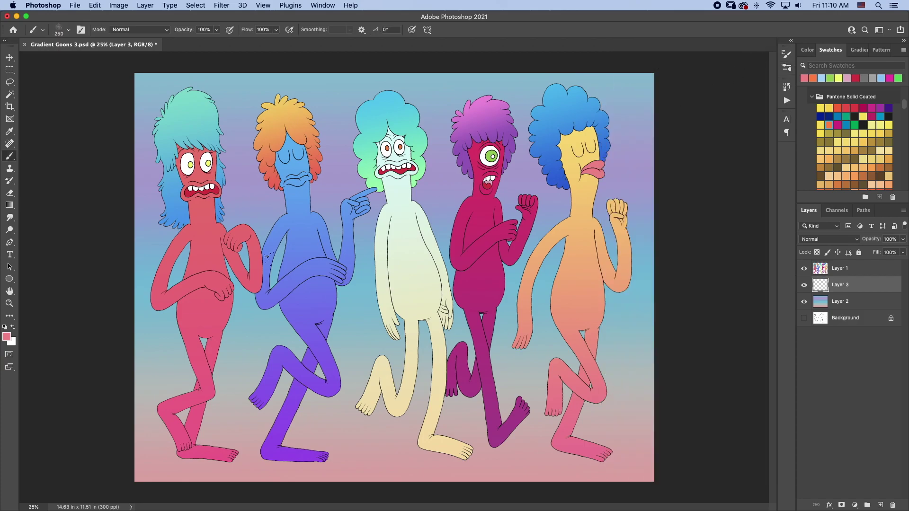
# Set the foreground colour to a medium grey and paint grainy shadows on the ground beneath all five characters' feet.
pyautogui.click(7, 337)
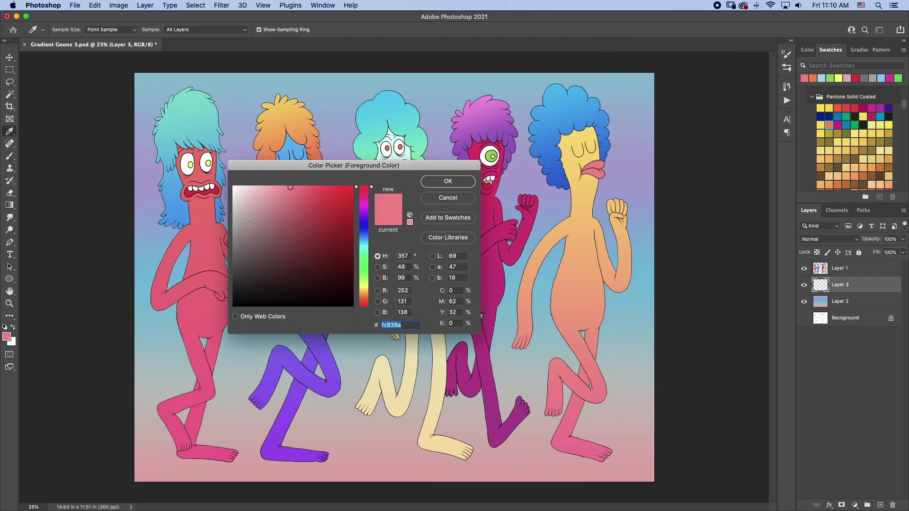
pyautogui.moveTo(247, 222); pyautogui.dragTo(231, 251)
pyautogui.click(448, 181)
pyautogui.press('b')
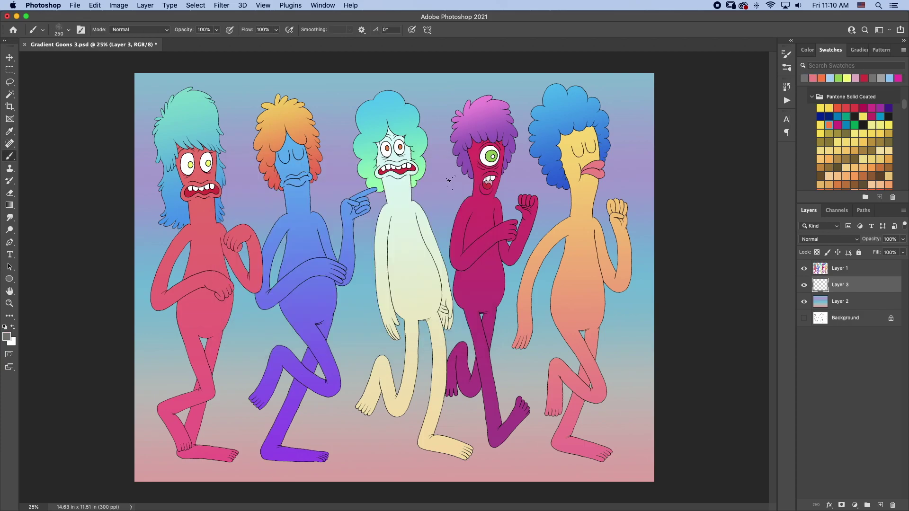
pyautogui.moveTo(153, 457); pyautogui.dragTo(180, 458)
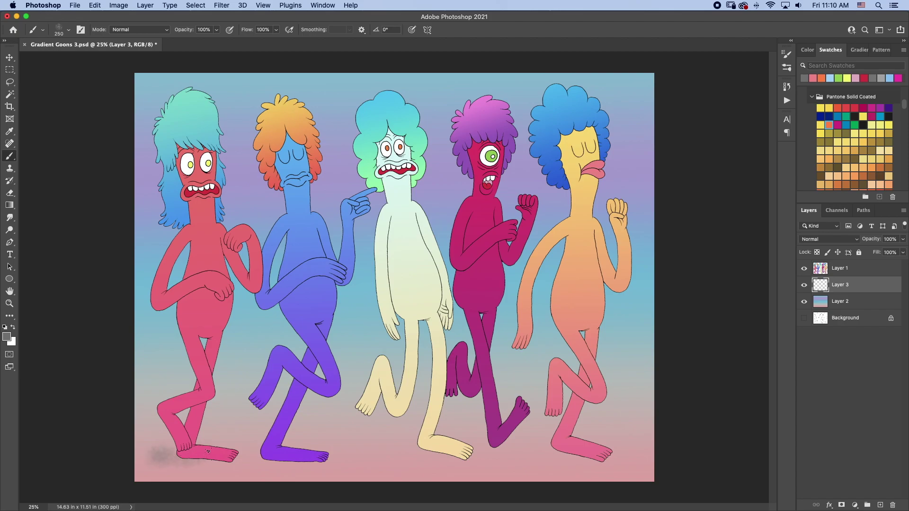
pyautogui.moveTo(241, 462)
pyautogui.mouseDown()
pyautogui.moveTo(292, 449)
pyautogui.moveTo(288, 463)
pyautogui.moveTo(310, 454)
pyautogui.moveTo(310, 466)
pyautogui.moveTo(336, 455)
pyautogui.moveTo(335, 463)
pyautogui.moveTo(412, 454)
pyautogui.moveTo(448, 466)
pyautogui.moveTo(512, 456)
pyautogui.moveTo(626, 464)
pyautogui.mouseUp()
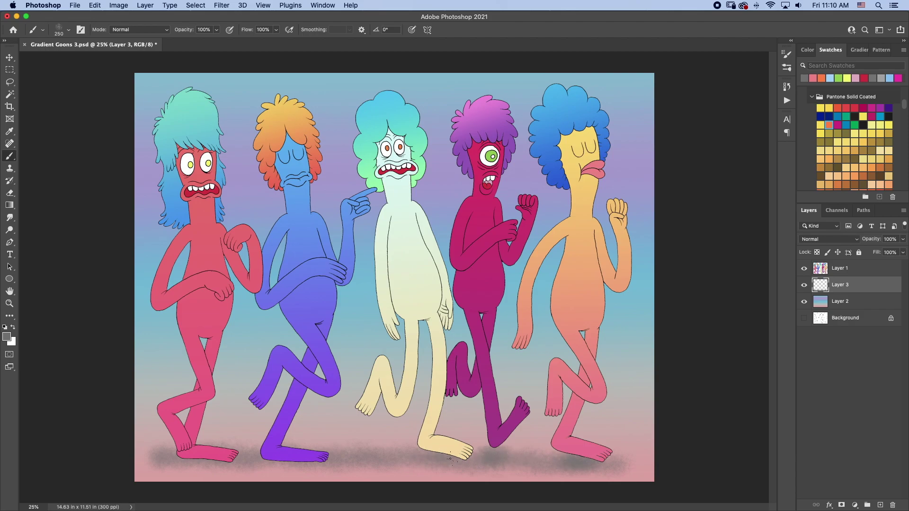
pyautogui.moveTo(365, 456); pyautogui.dragTo(384, 456)
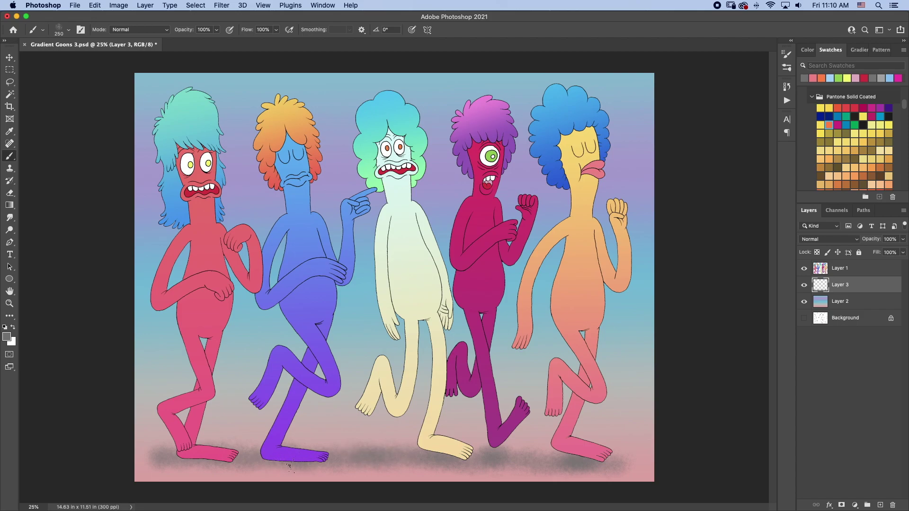
pyautogui.moveTo(216, 463); pyautogui.dragTo(197, 462)
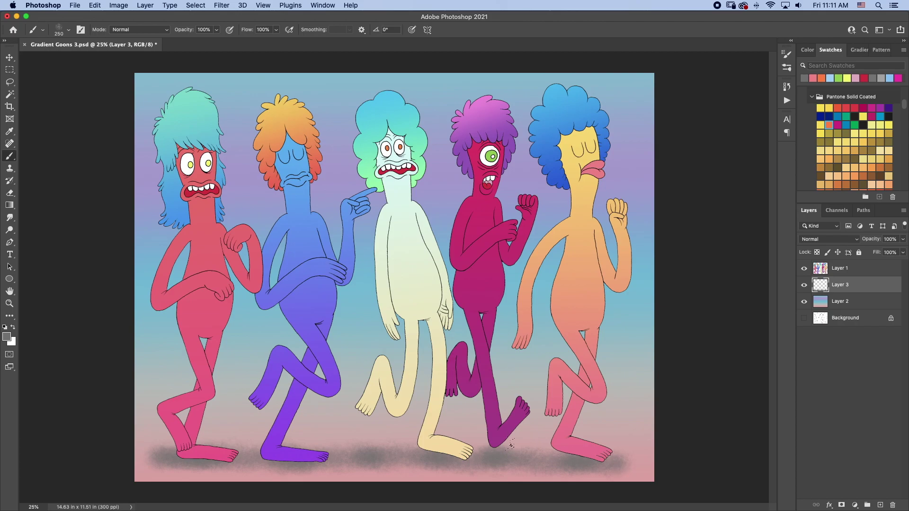
# Choose a 284 px spatter brush from the Wet Media Brushes and scatter grey speckles along the ground around the shadows.
pyautogui.click(786, 68)
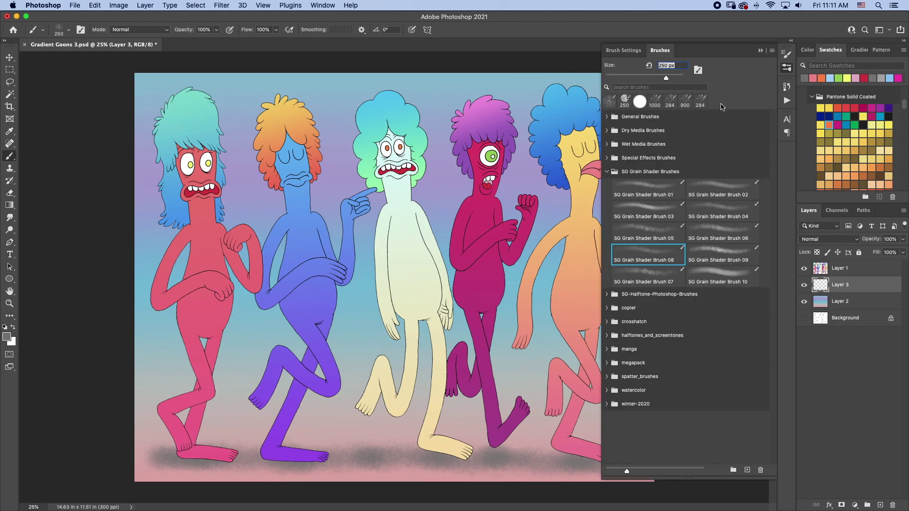
pyautogui.click(607, 172)
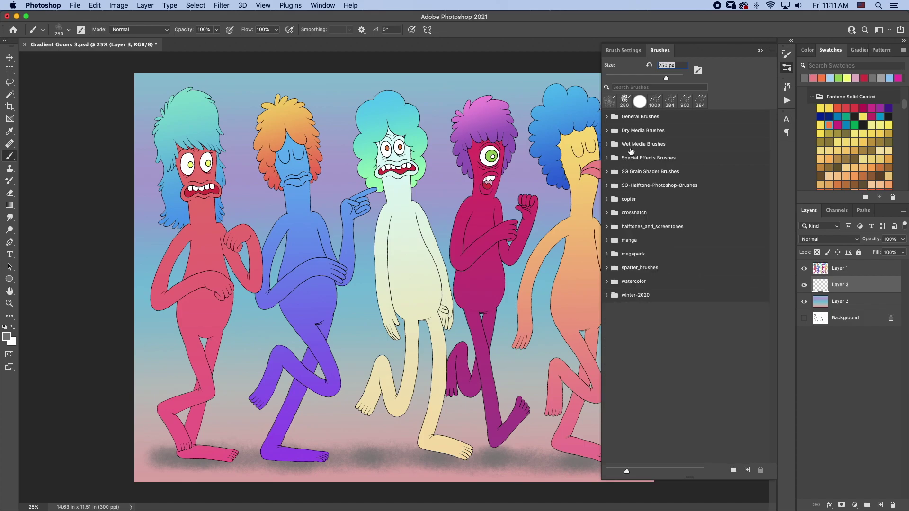
pyautogui.click(607, 144)
pyautogui.click(654, 164)
pyautogui.click(757, 52)
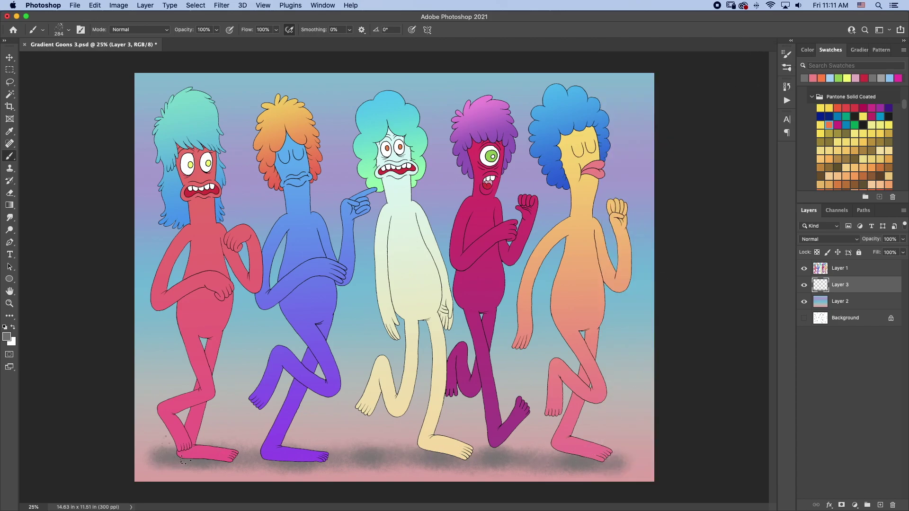
pyautogui.click(364, 445)
pyautogui.press('v')
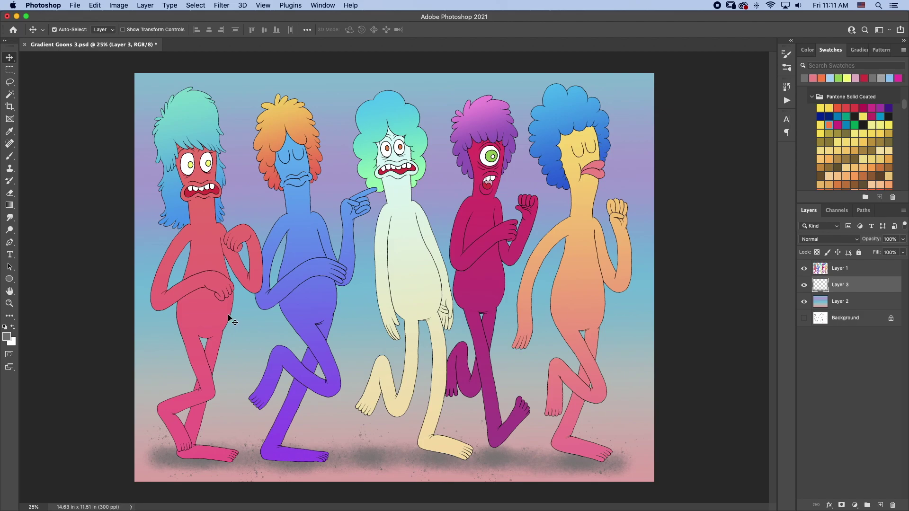